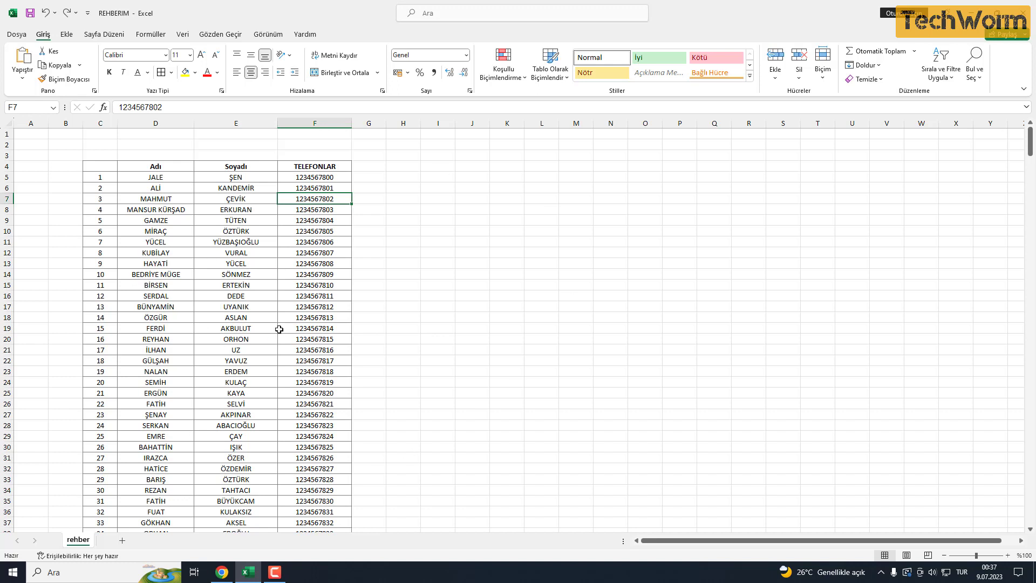
- Delete the two empty columns and the numbering column, leaving Adı, Soyadı, TELEFONLAR in columns A–C
left_click(574, 306)
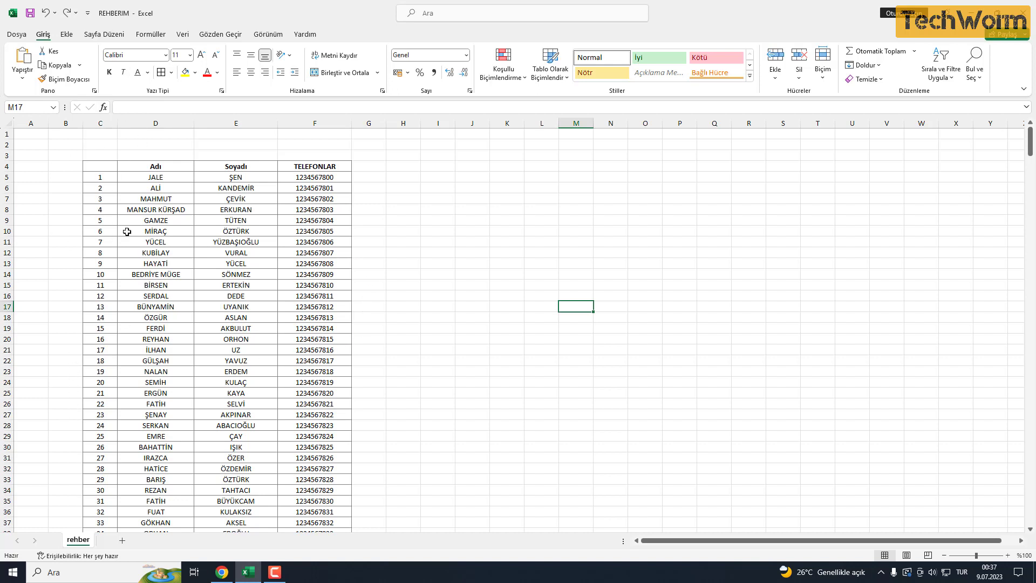
left_click_drag(97, 123, 31, 123)
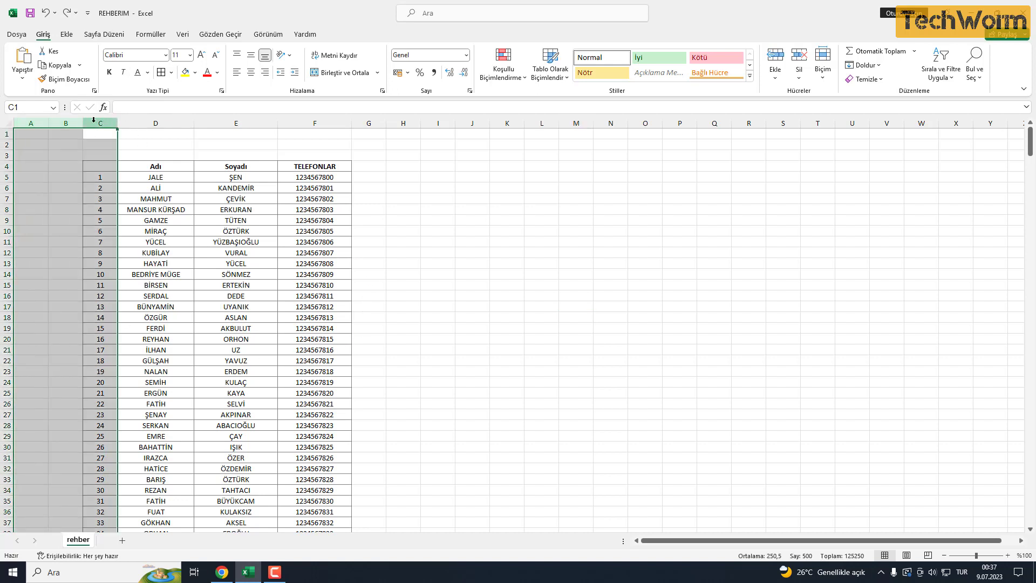
right_click(68, 125)
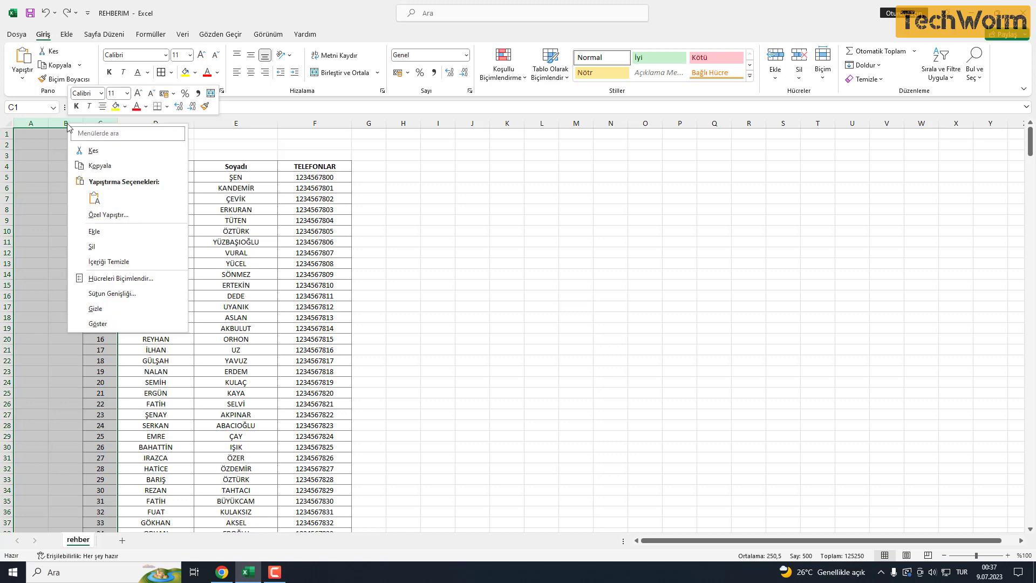
left_click(92, 246)
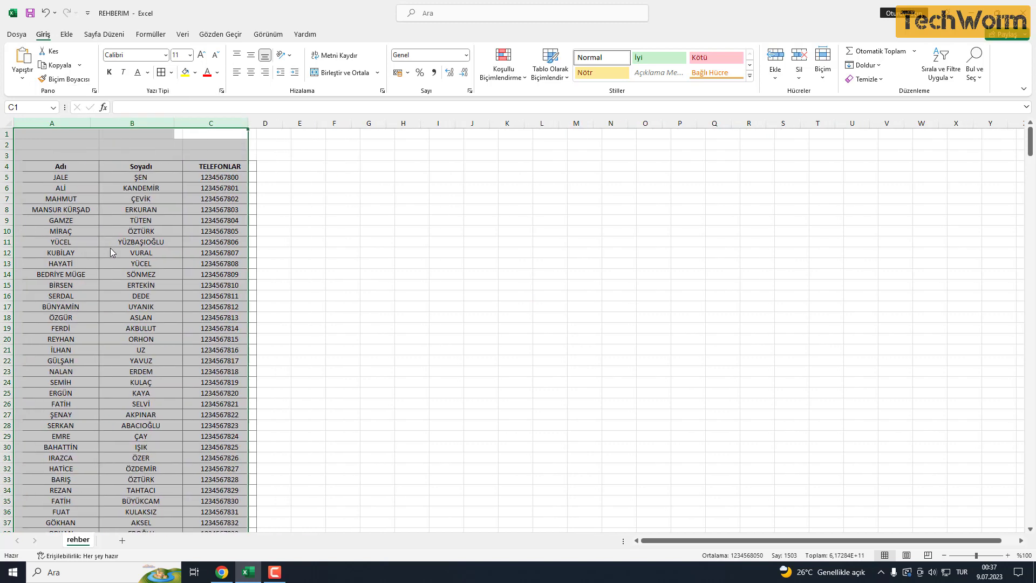
left_click(52, 121)
left_click(133, 124)
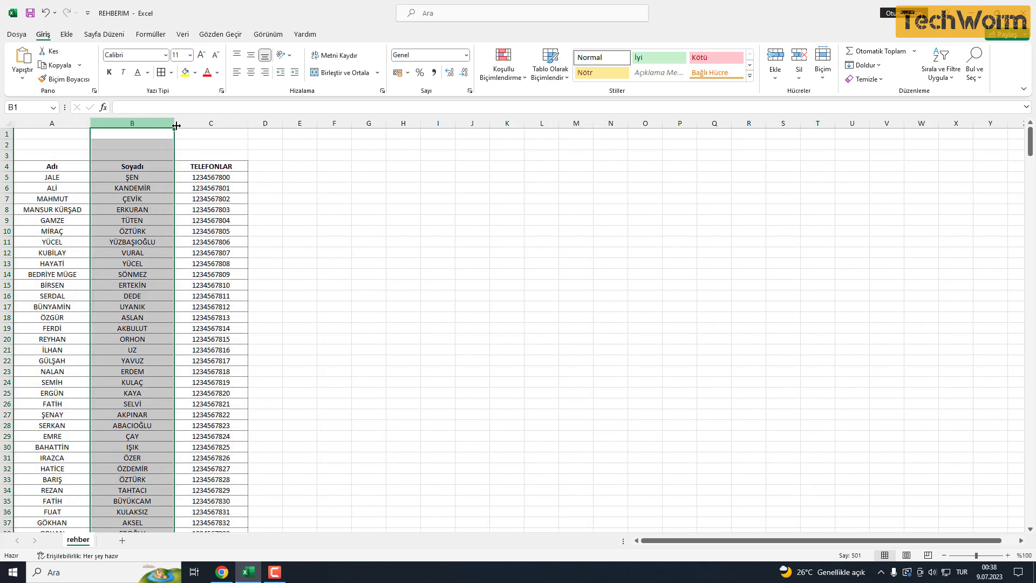
left_click(205, 125)
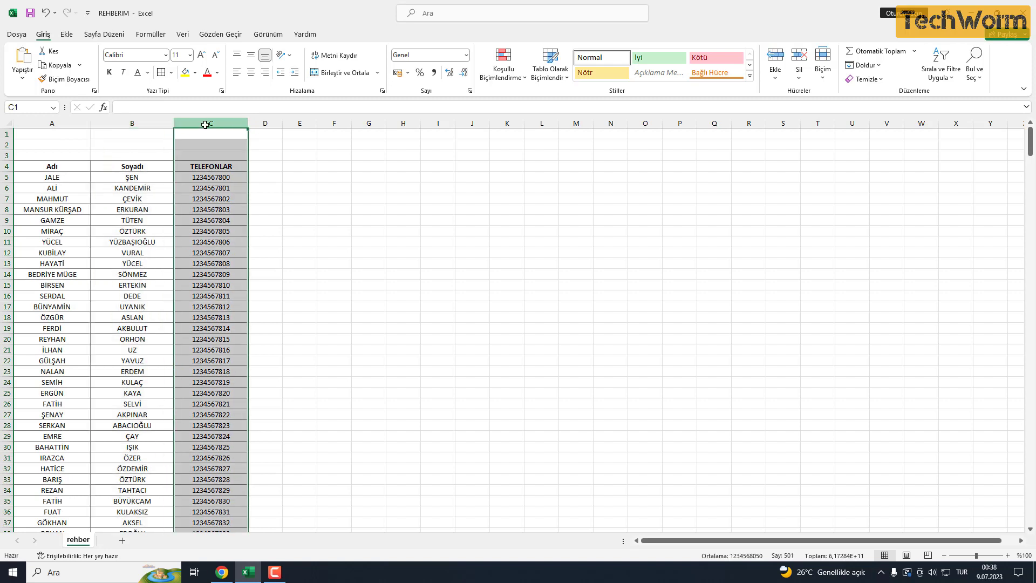
left_click(65, 125)
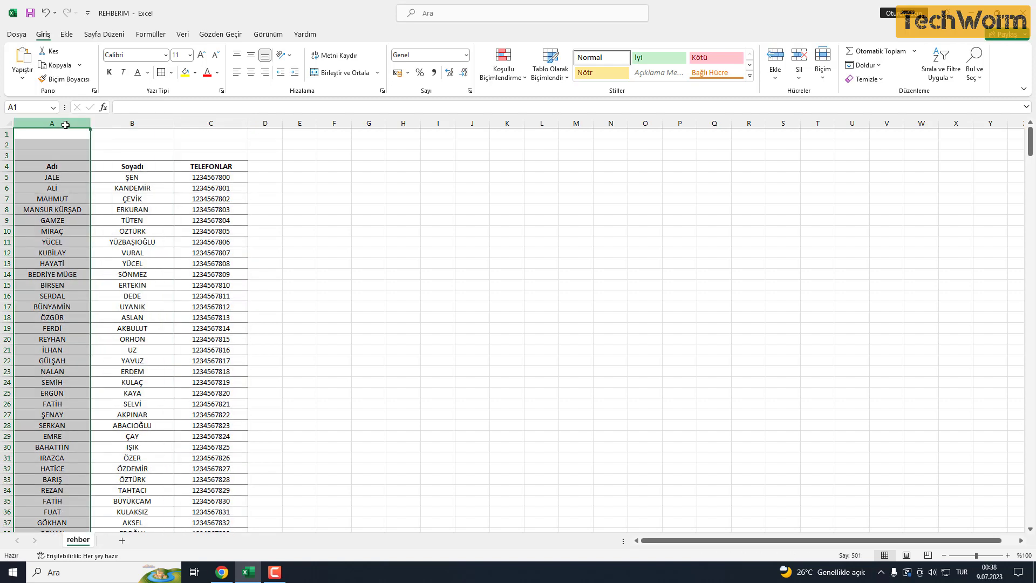
left_click(132, 124)
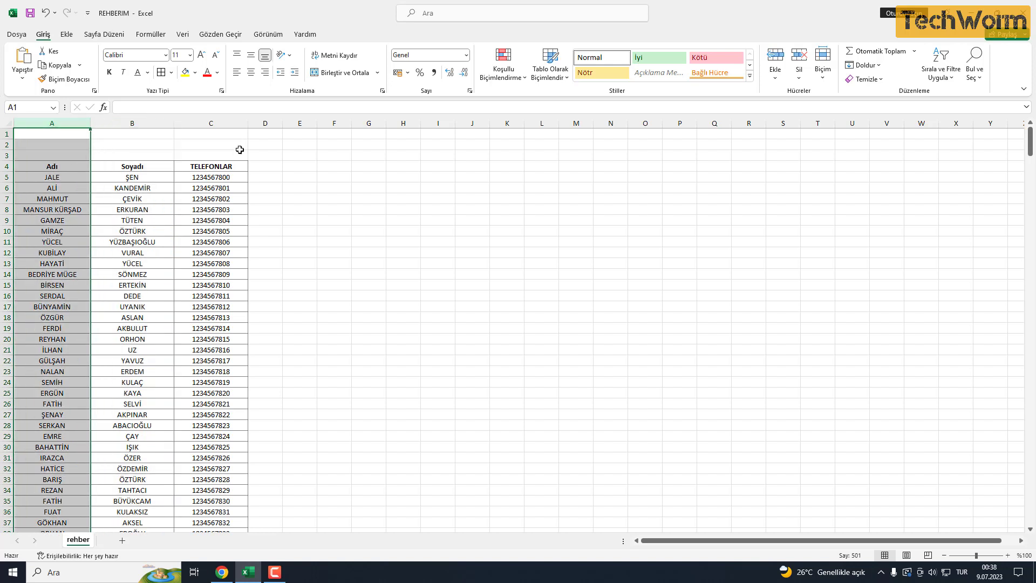
left_click(52, 123)
- Delete the three blank rows above the table so the headers sit in row 1
left_click(7, 156)
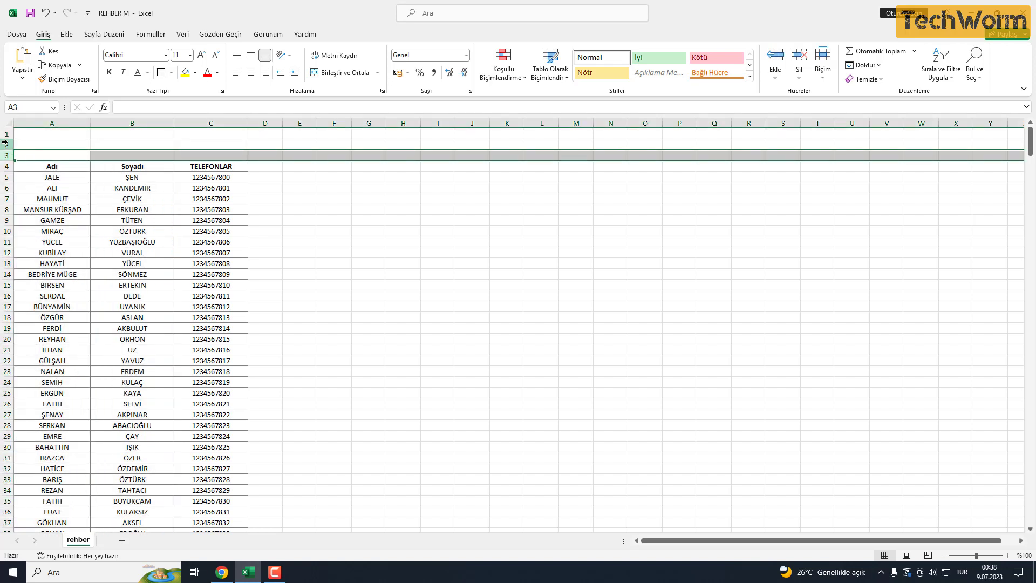
left_click_drag(6, 155, 4, 133)
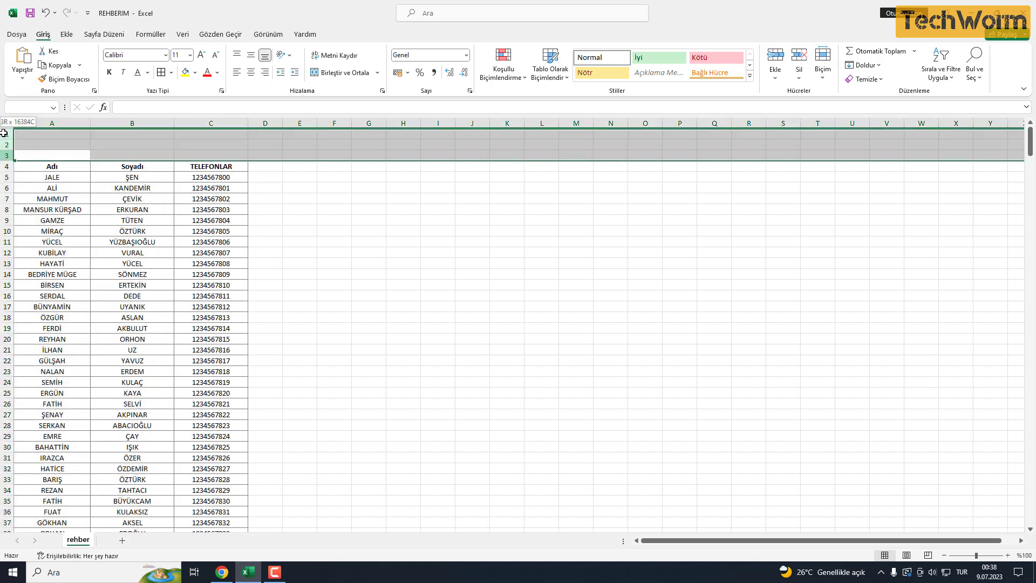
right_click(4, 135)
left_click(27, 262)
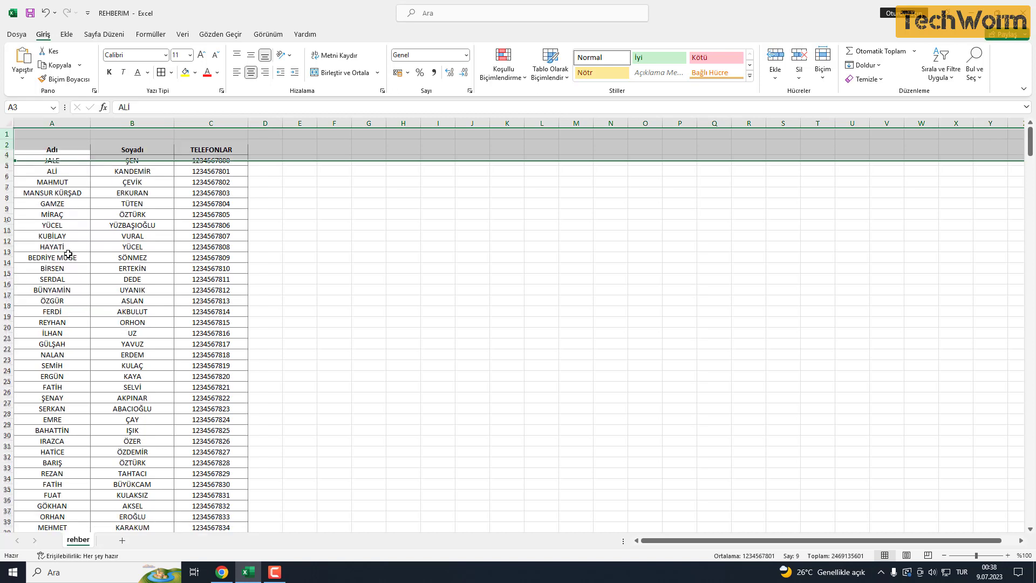
left_click(300, 198)
left_click(51, 135)
left_click(133, 134)
left_click(211, 133)
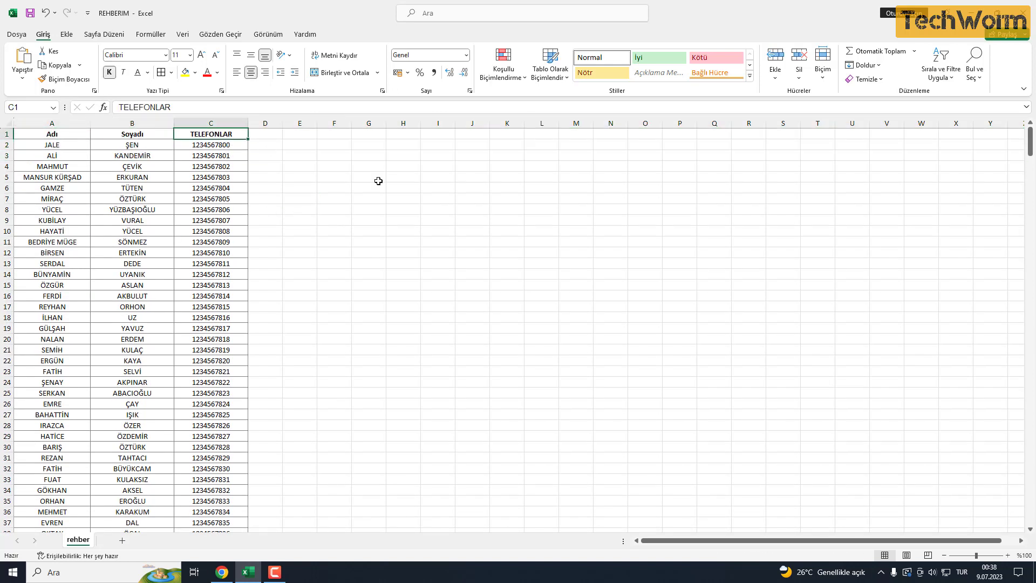
- Replace the headers Adı, Soyadı and TELEFONLAR with First Name, Last Name and Mobile Phone
left_click(63, 134)
double_click(71, 134)
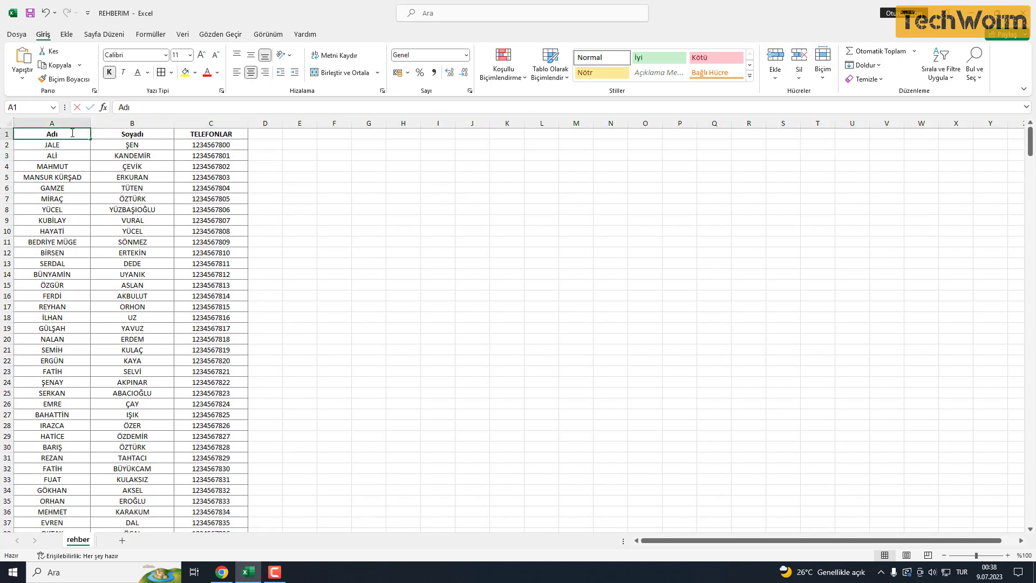
double_click(52, 134)
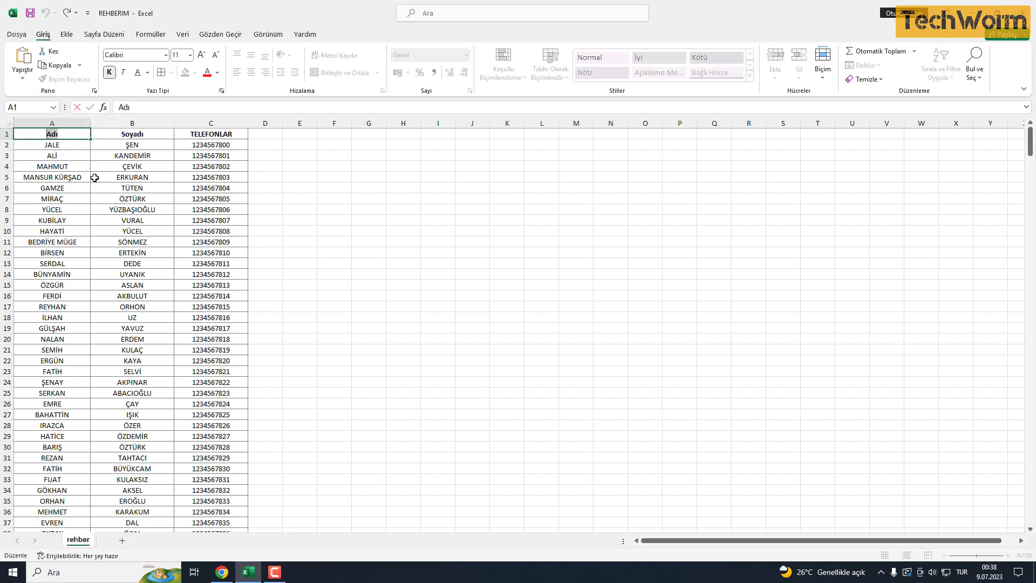
type("First")
type(" Name")
left_click(98, 132)
double_click(98, 131)
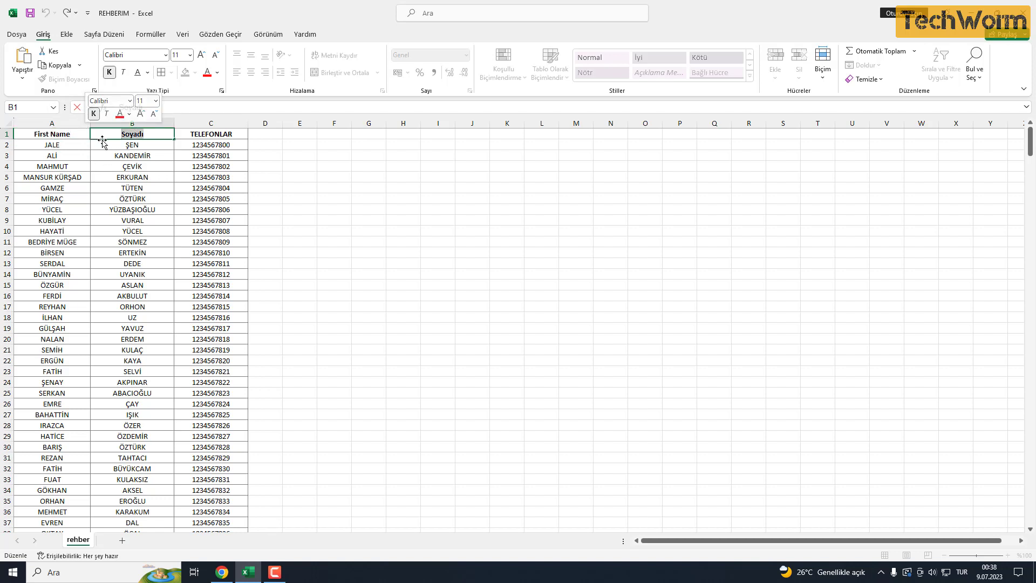
type("Last N")
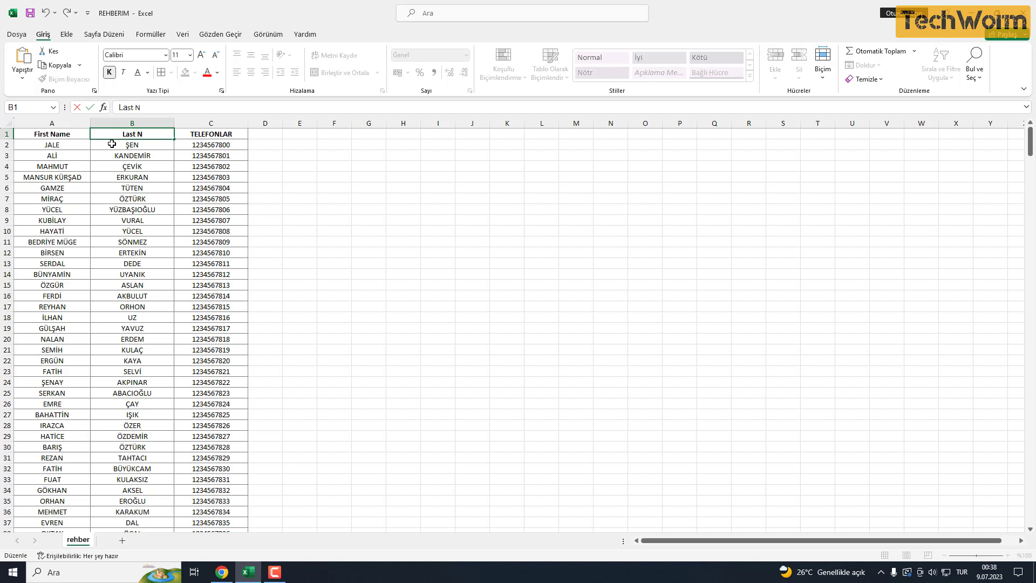
type("ame")
left_click(281, 174)
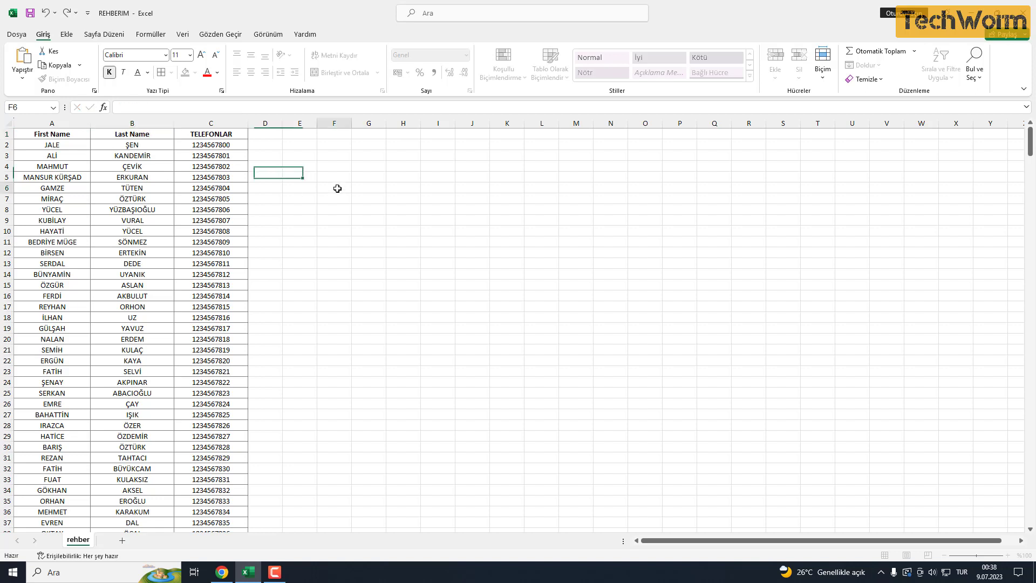
left_click(226, 135)
type("Mob")
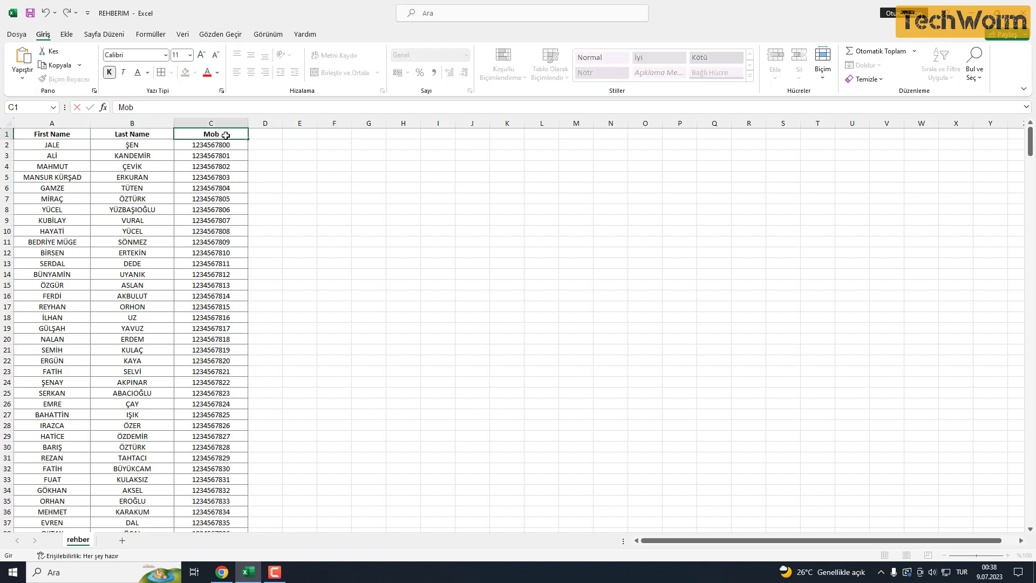
type("ile P")
type("hone")
- Confirm the Mobile Phone header and scroll through the phone list
left_click(334, 177)
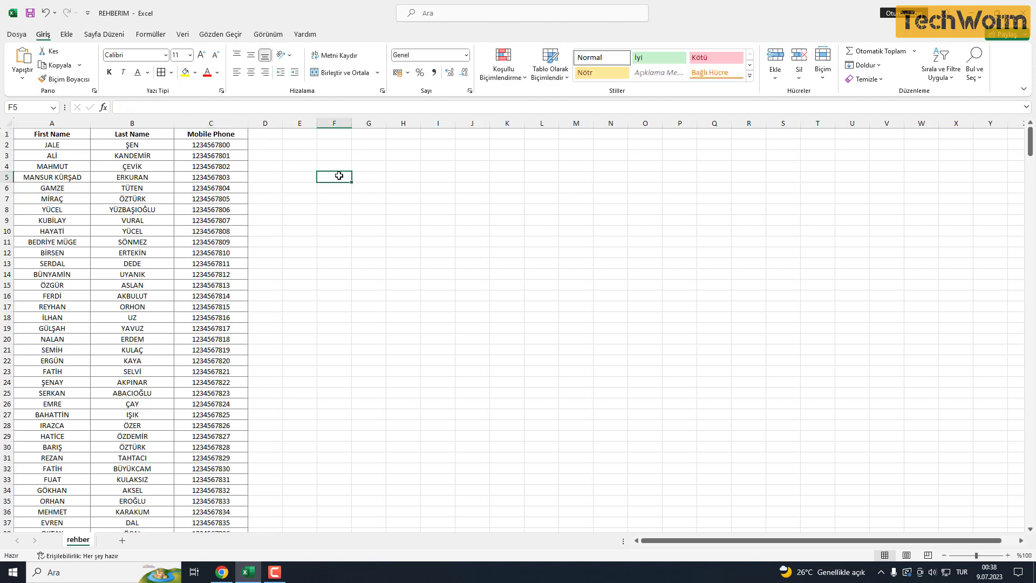
scroll(317, 294, "down", 5)
scroll(331, 328, "down", 2)
scroll(331, 324, "up", 7)
scroll(363, 406, "down", 13)
scroll(351, 418, "up", 1)
scroll(284, 360, "up", 12)
- Select the phone numbers from C2 down to C501 and bring up their context menu
double_click(211, 146)
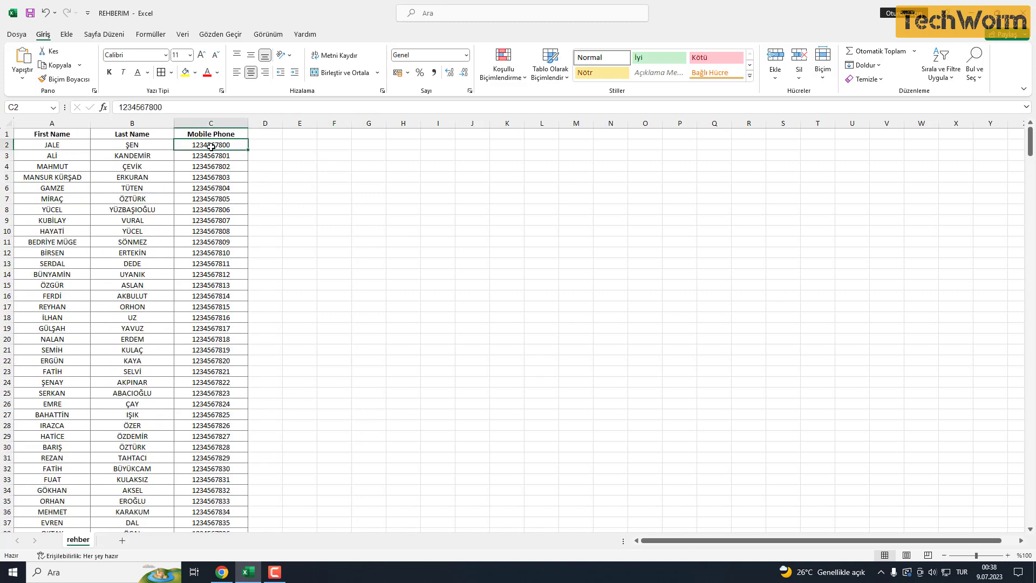
double_click(225, 145)
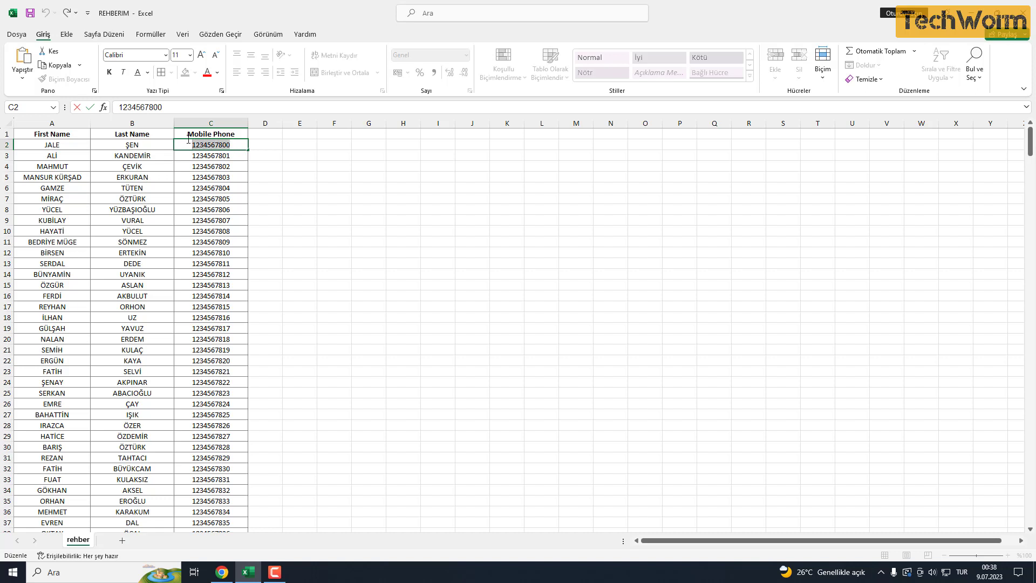
left_click(187, 146)
left_click(214, 156)
double_click(193, 145)
left_click(232, 325)
left_click_drag(230, 144, 246, 580)
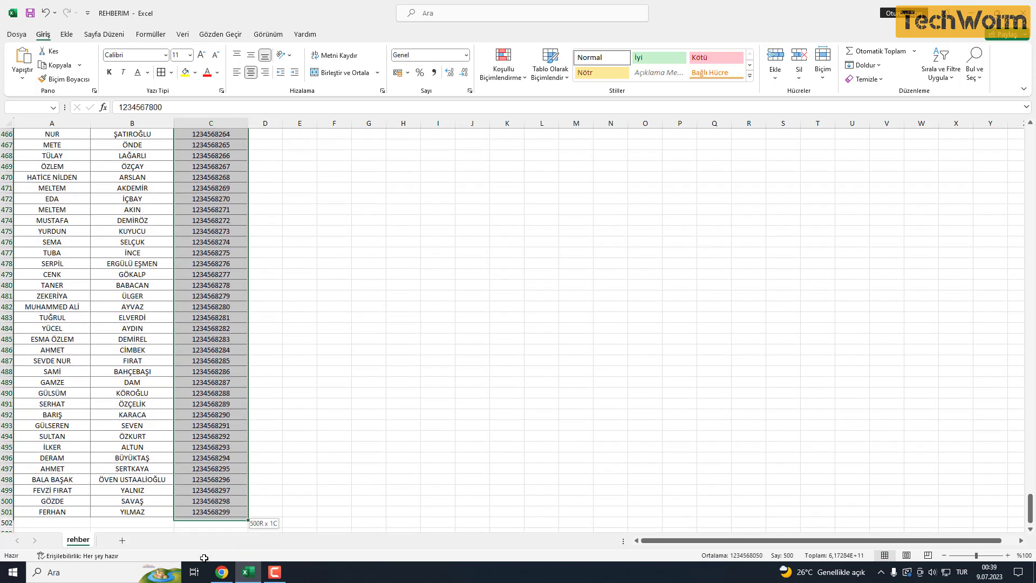
left_click_drag(245, 580, 219, 514)
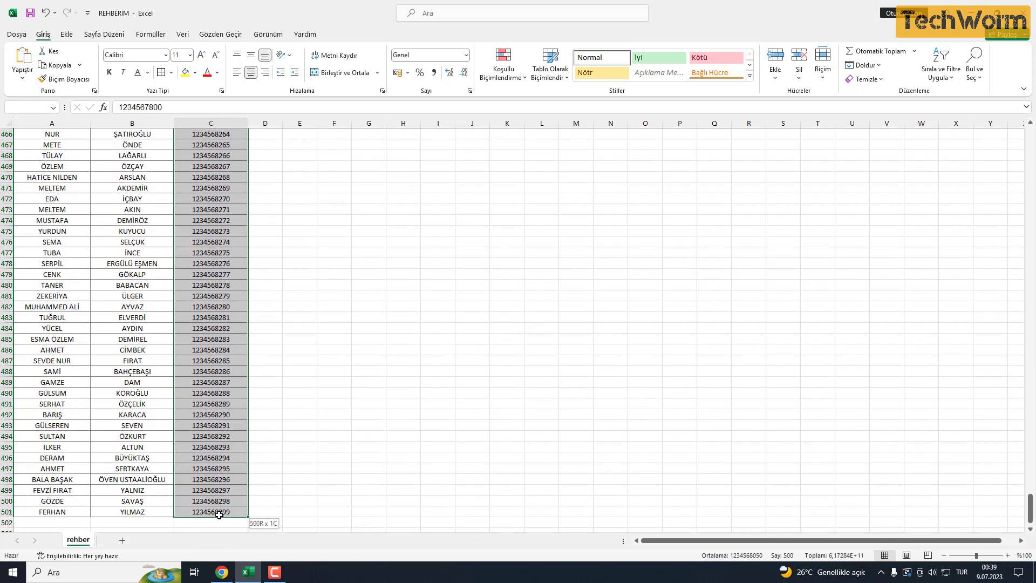
right_click(219, 201)
left_click(277, 453)
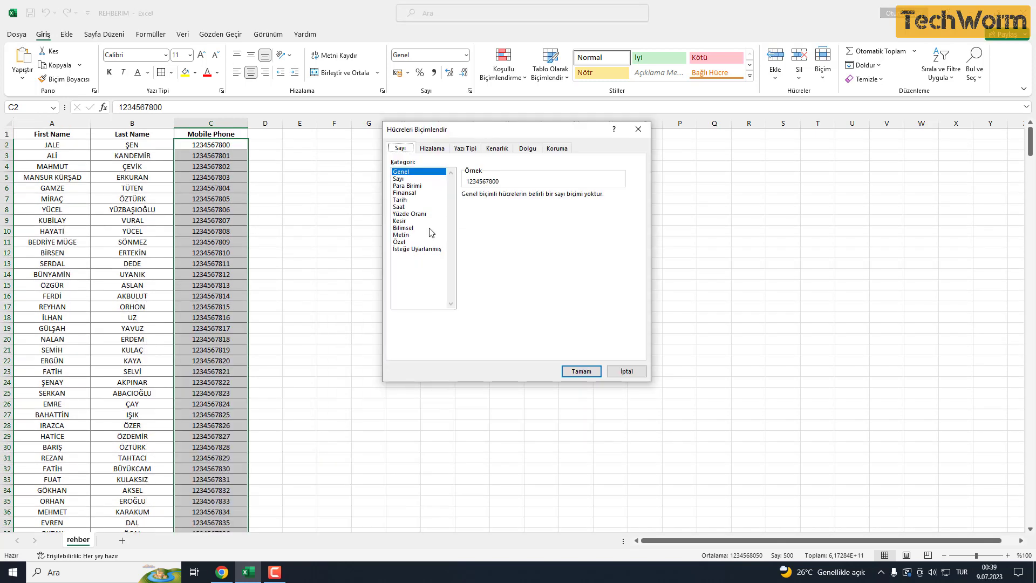
left_click(416, 249)
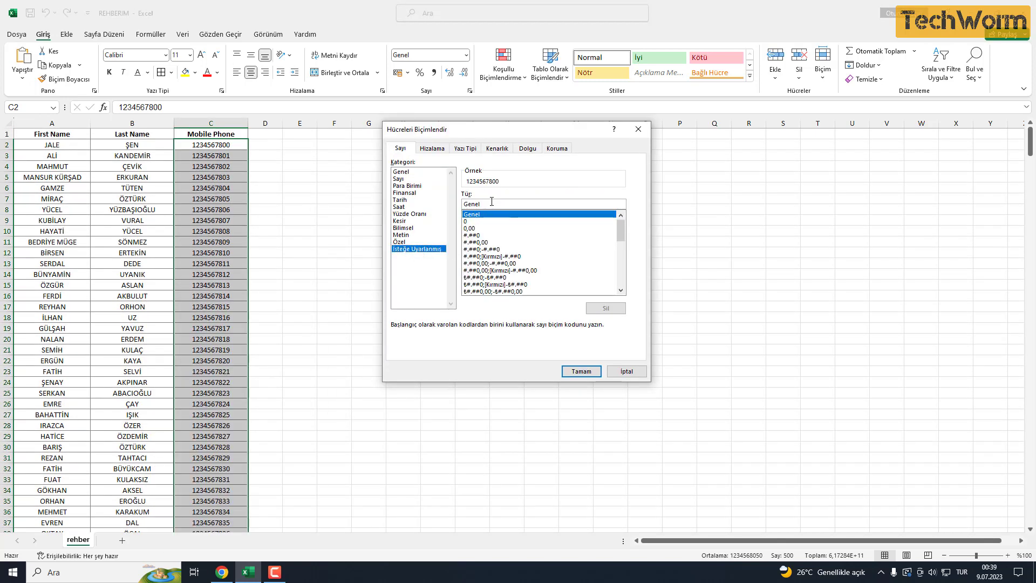
double_click(518, 206)
type("+9")
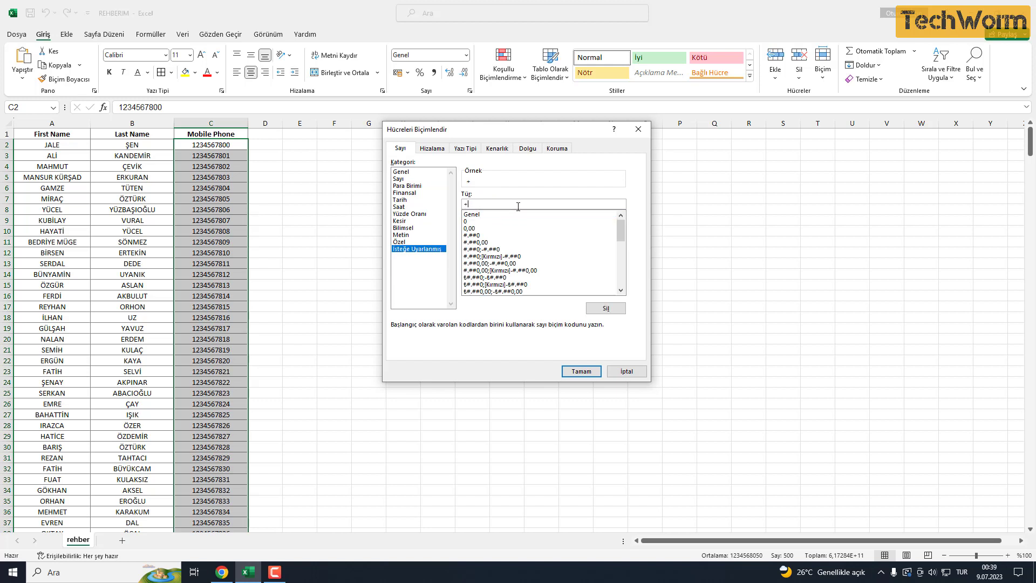
type("0")
type("0000000000")
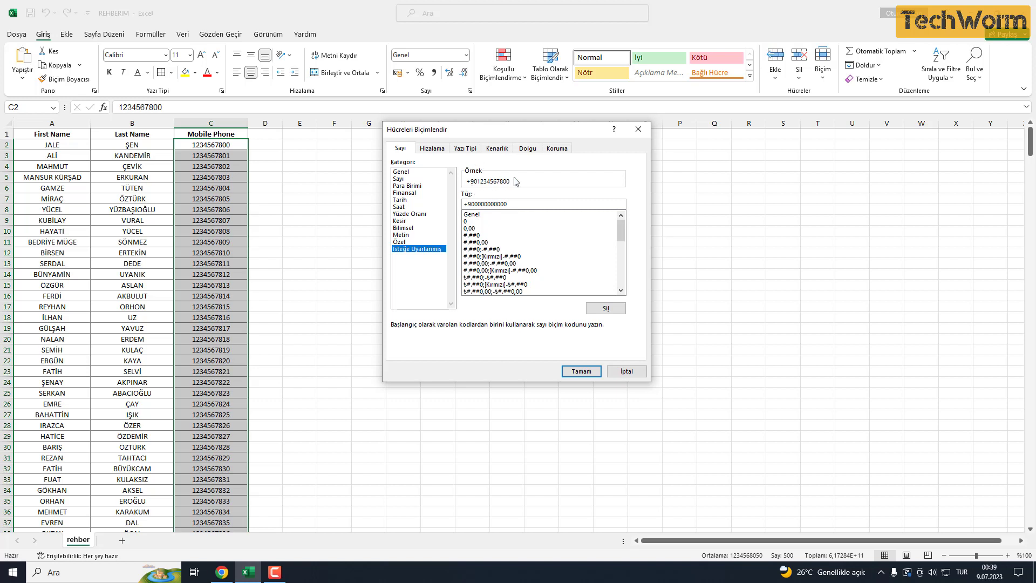
left_click_drag(507, 205, 475, 205)
left_click(526, 203)
left_click(582, 372)
left_click(211, 274)
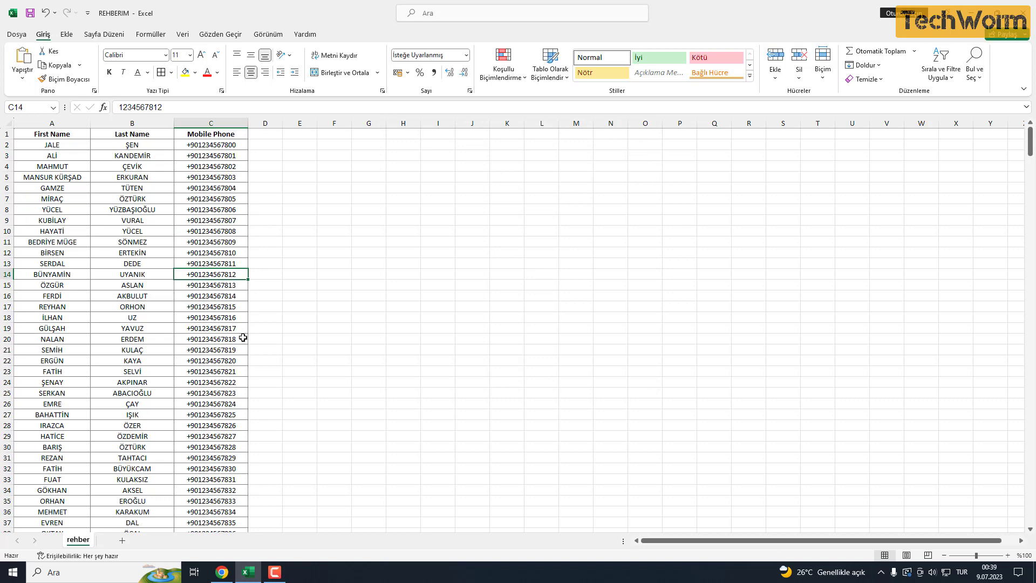
- Save the list to the desktop as rehberim2 in CSV (Virgülle ayrılmış) format
scroll(234, 357, "down", 12)
scroll(233, 356, "up", 11)
scroll(233, 357, "up", 1)
left_click(17, 34)
left_click(42, 178)
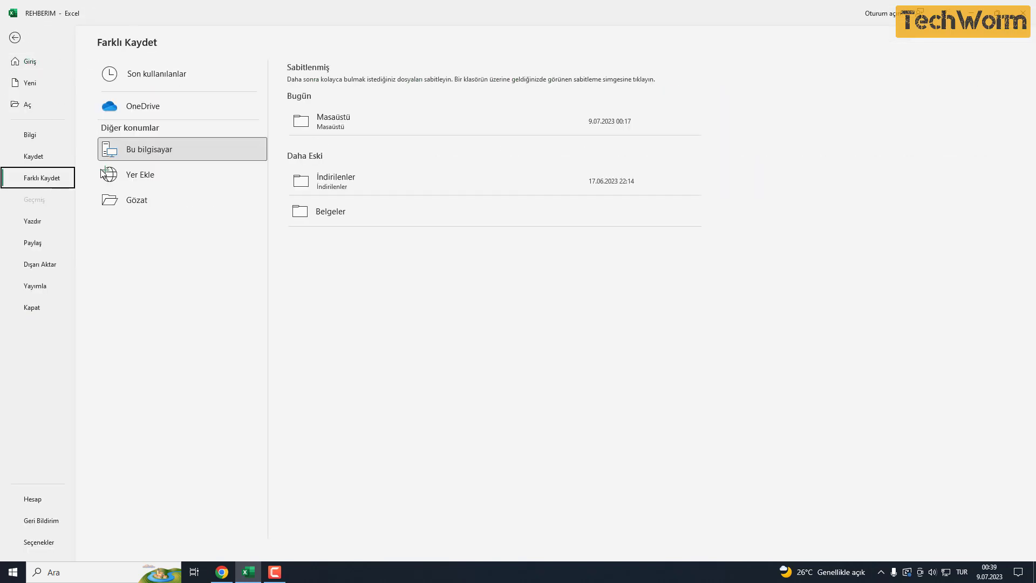
left_click(345, 117)
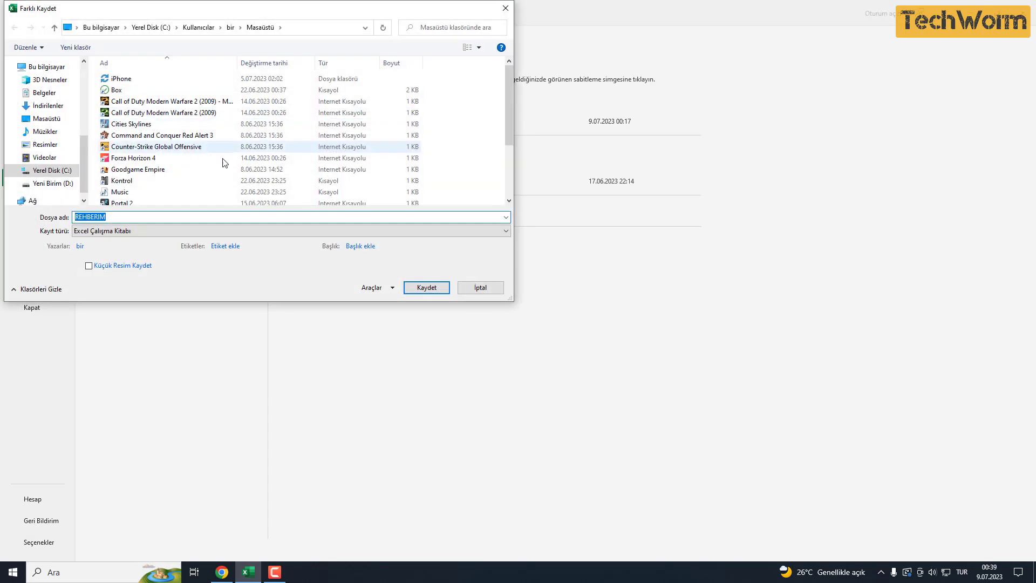
left_click(41, 120)
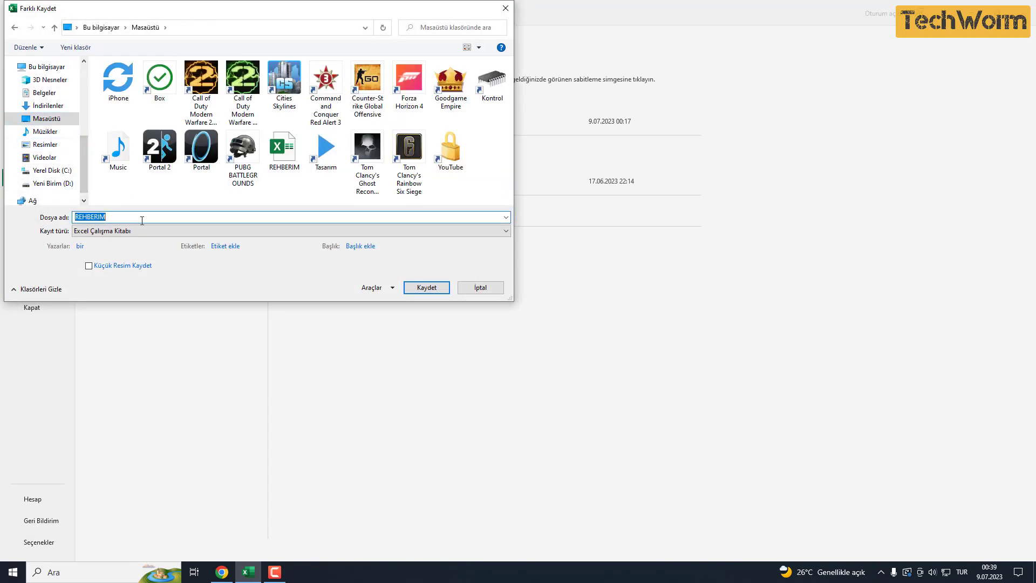
type("rehberim2")
left_click(138, 229)
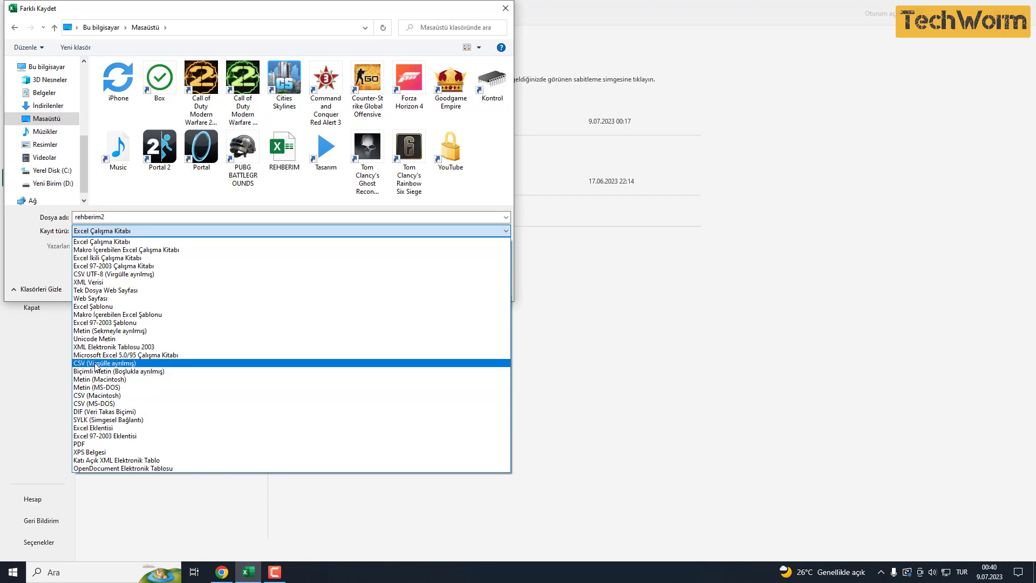
left_click(98, 365)
left_click(426, 274)
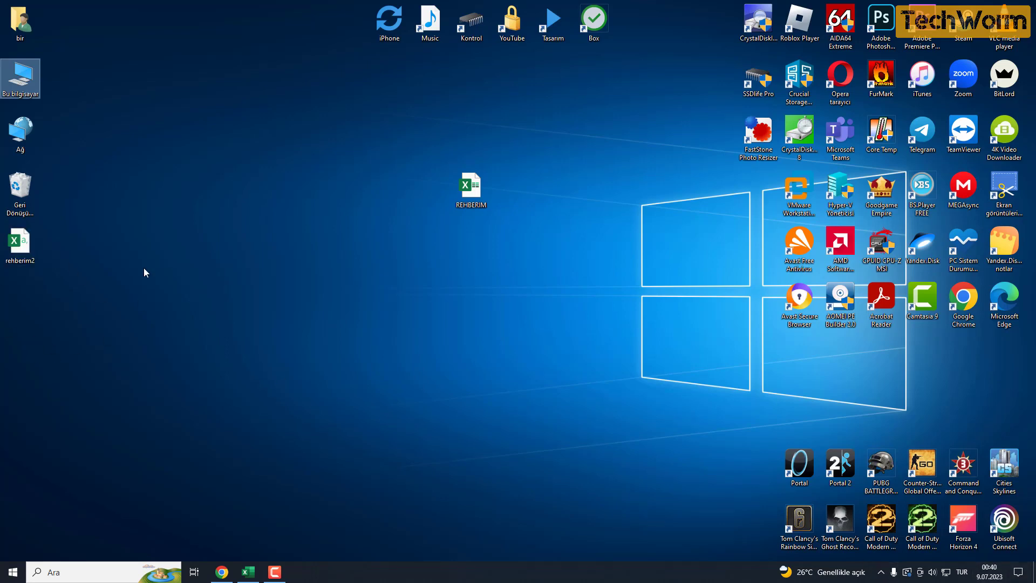
- Move rehberim2 to the desktop centre and bring Chrome's Google homepage tab to the front
mouse_move(20, 245)
left_mouse_down()
mouse_move(291, 180)
mouse_move(300, 195)
left_mouse_up()
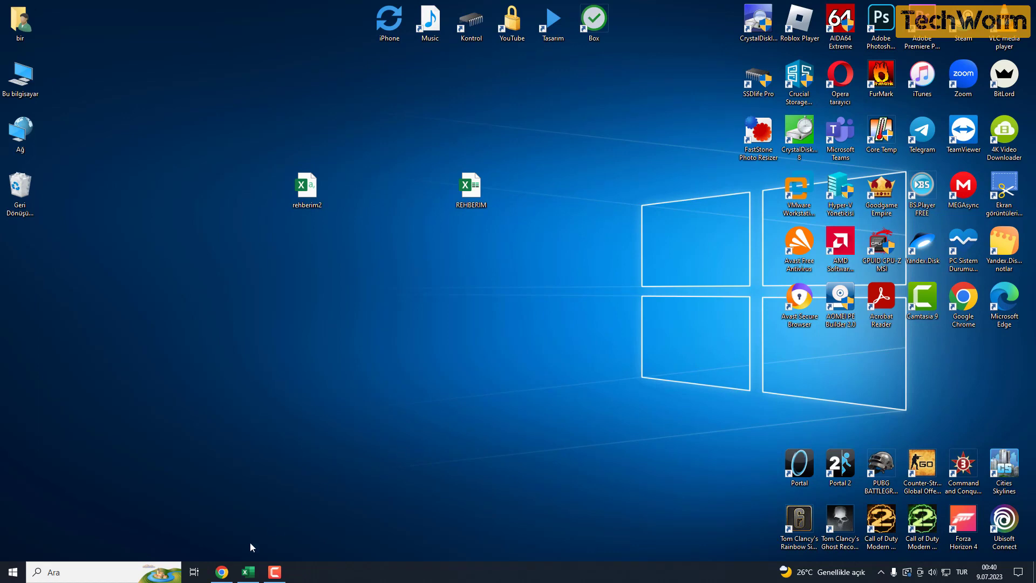
left_click(222, 572)
left_click(184, 9)
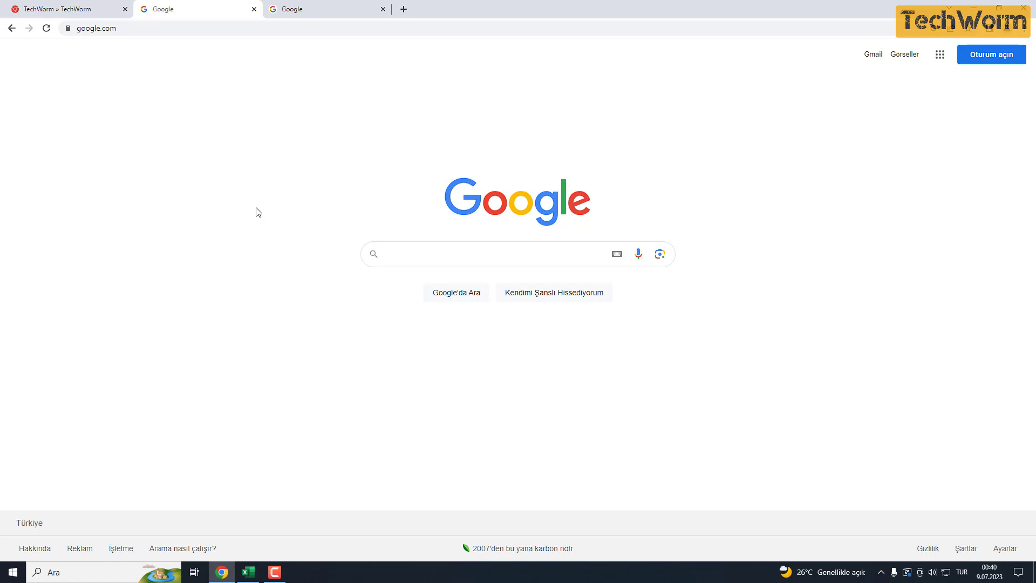
- Search Google for 'contacts google' and open the Google Contacts result
left_click(426, 256)
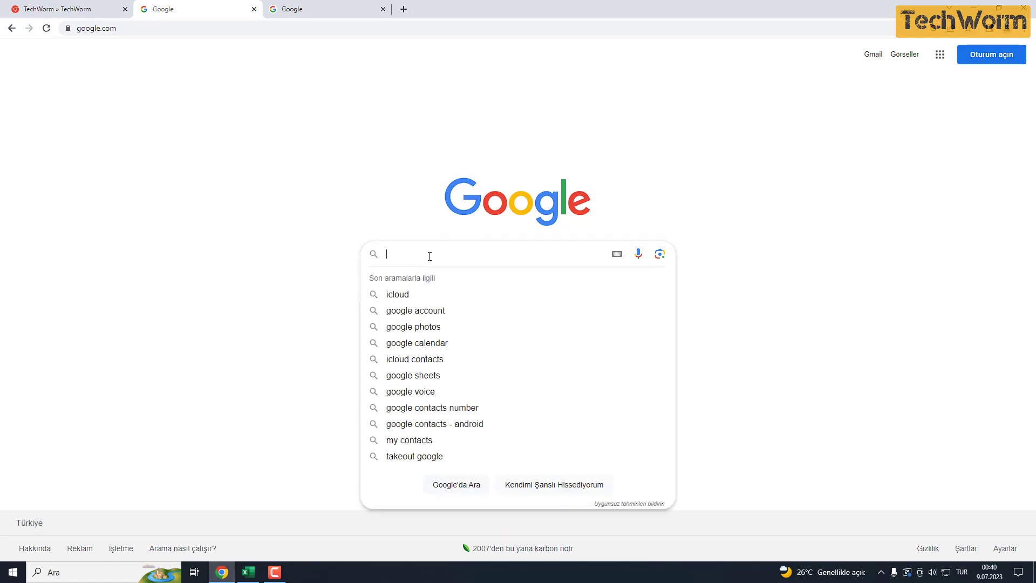
type("contacts ")
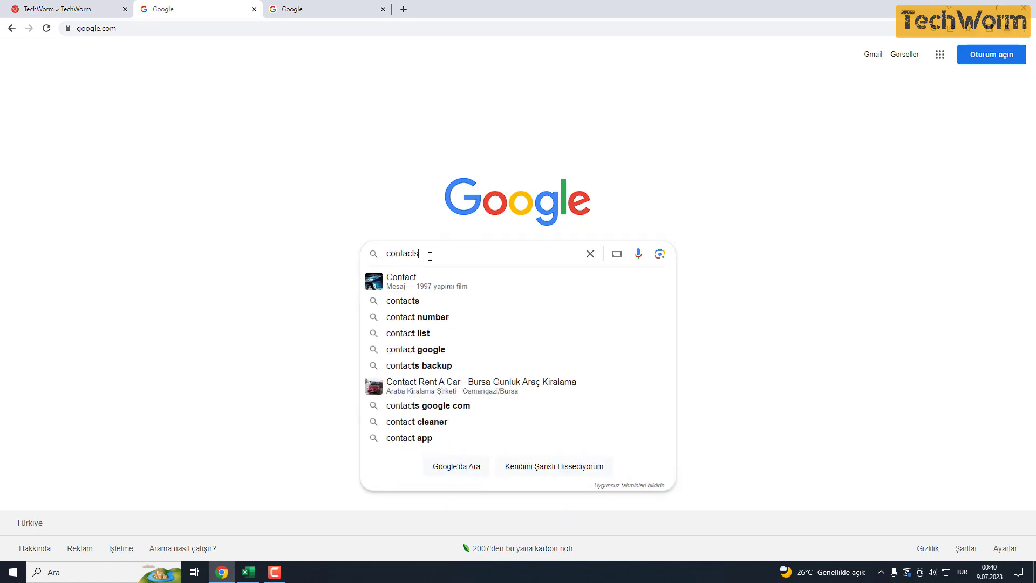
type("google")
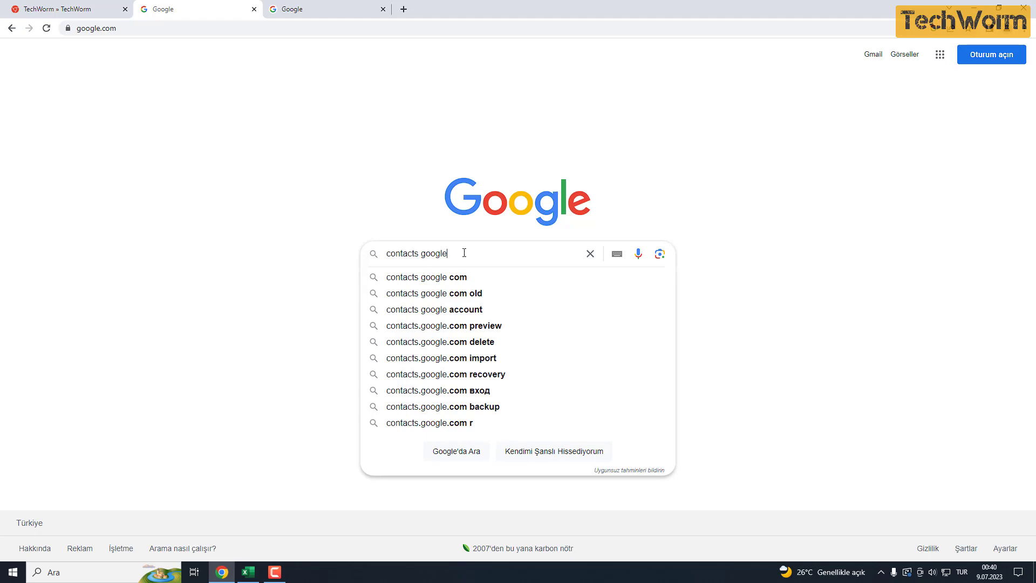
key("ctrl+a")
key("Escape")
key("Return")
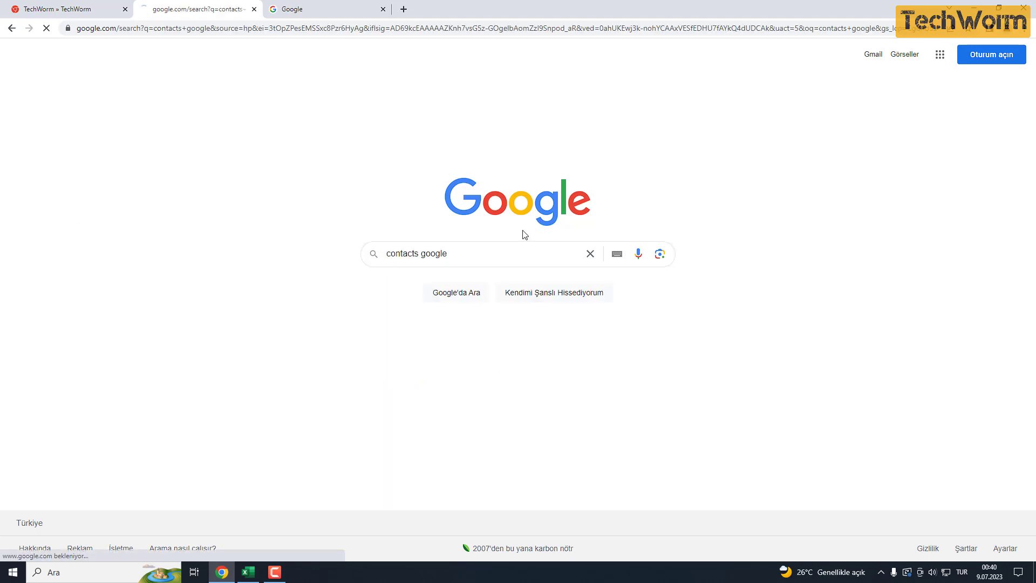
left_click(165, 172)
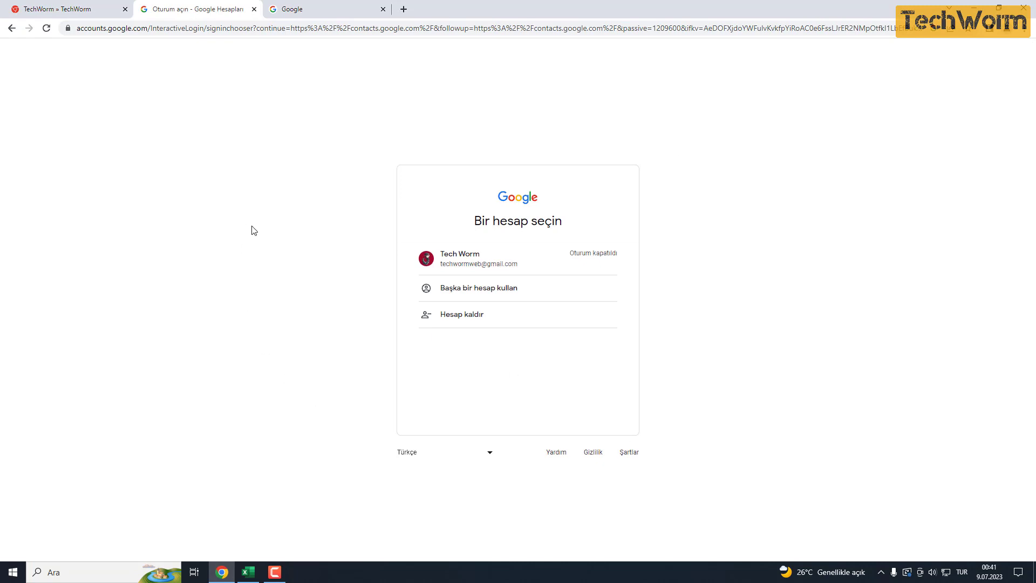
- Sign in with the existing Google account and its password
left_click(478, 258)
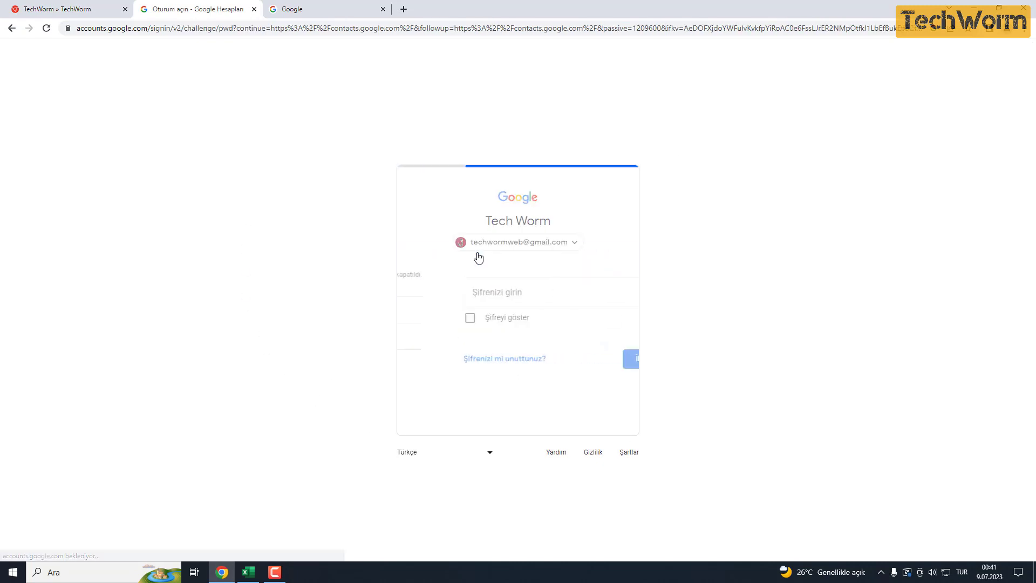
type("*******")
key("Return")
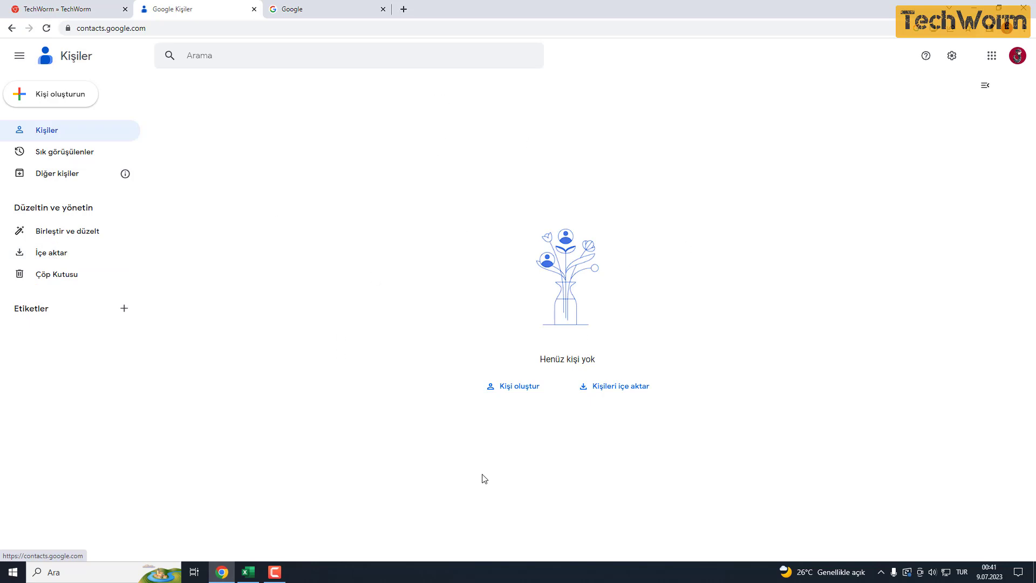
- Import rehberim2.csv from the desktop into Google Contacts
left_click(50, 257)
left_click(428, 302)
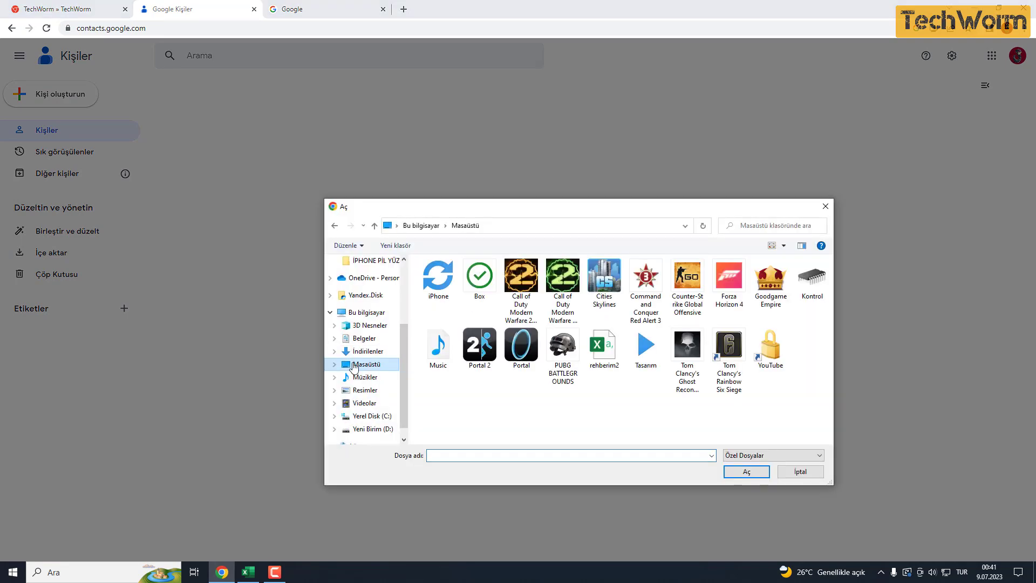
left_click(603, 348)
double_click(603, 349)
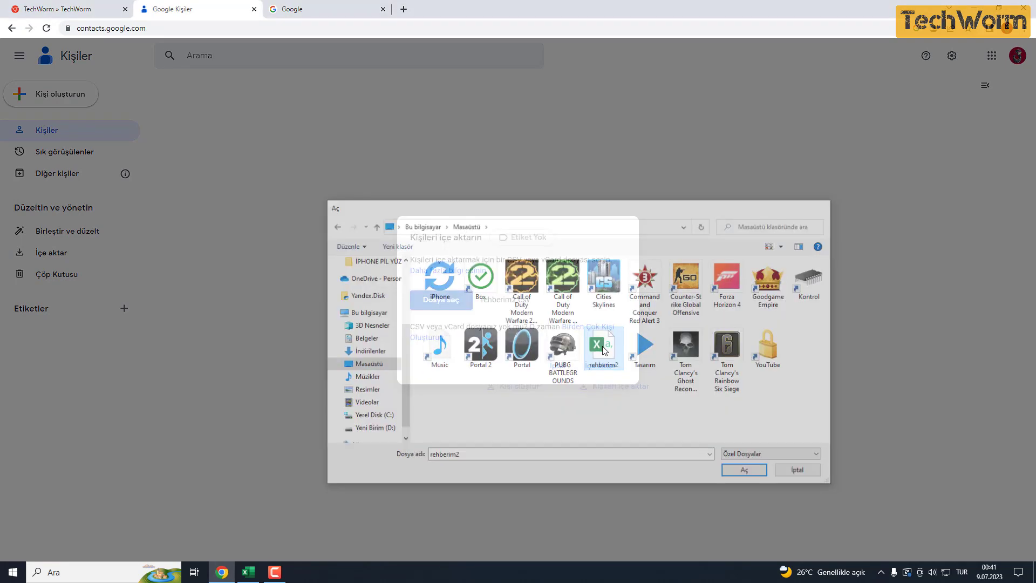
left_click(604, 364)
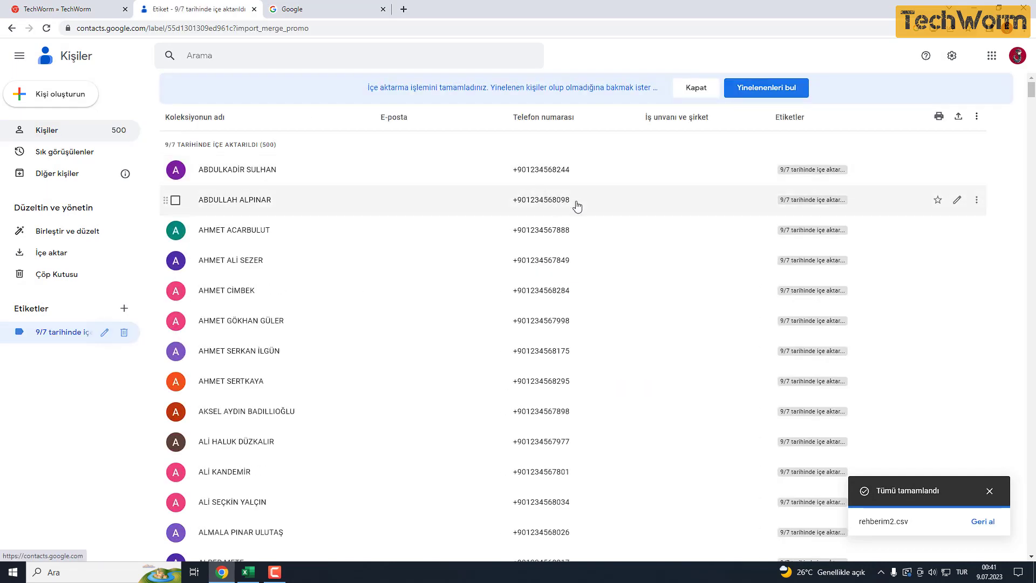
- Review the 500 imported contacts and check Merge and fix for duplicates
scroll(402, 340, "down", 3)
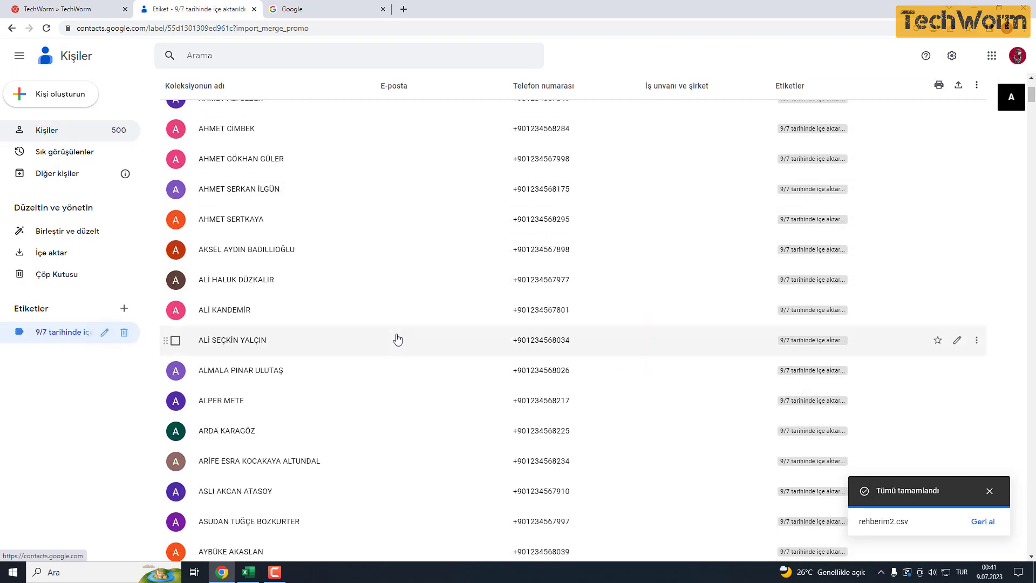
scroll(398, 339, "up", 2)
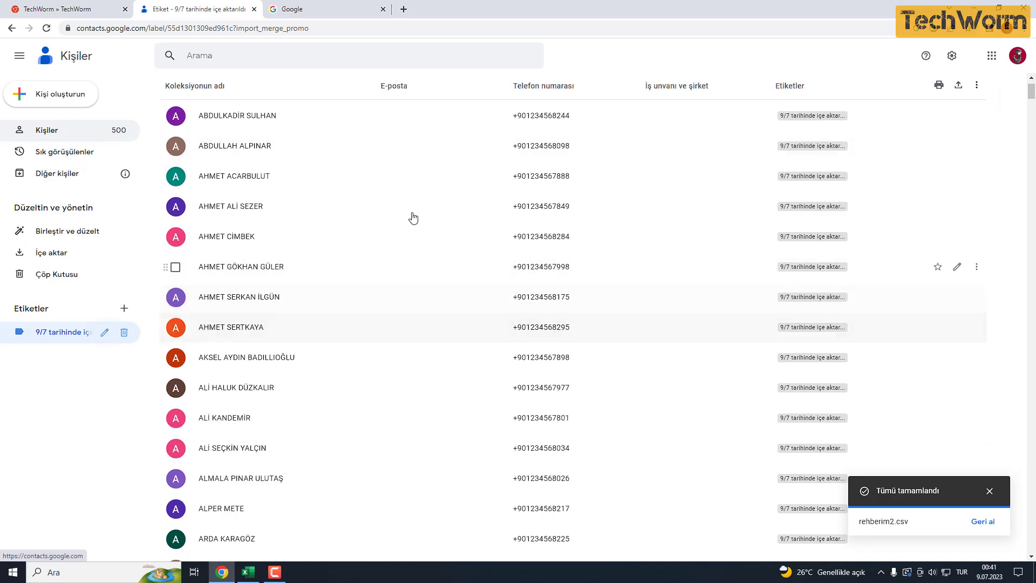
scroll(465, 294, "down", 4)
scroll(448, 318, "down", 2)
scroll(418, 329, "up", 7)
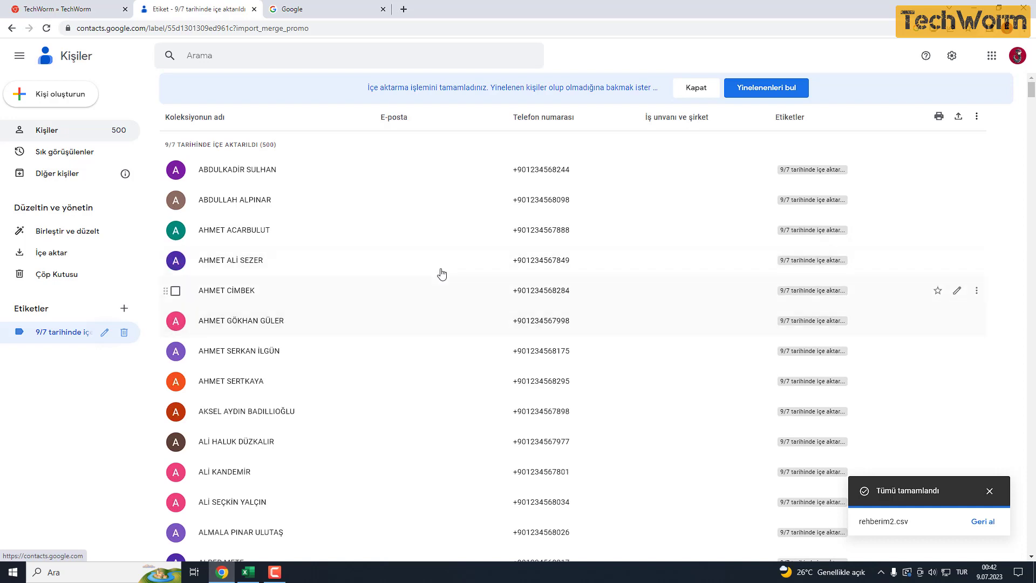
scroll(356, 351, "down", 4)
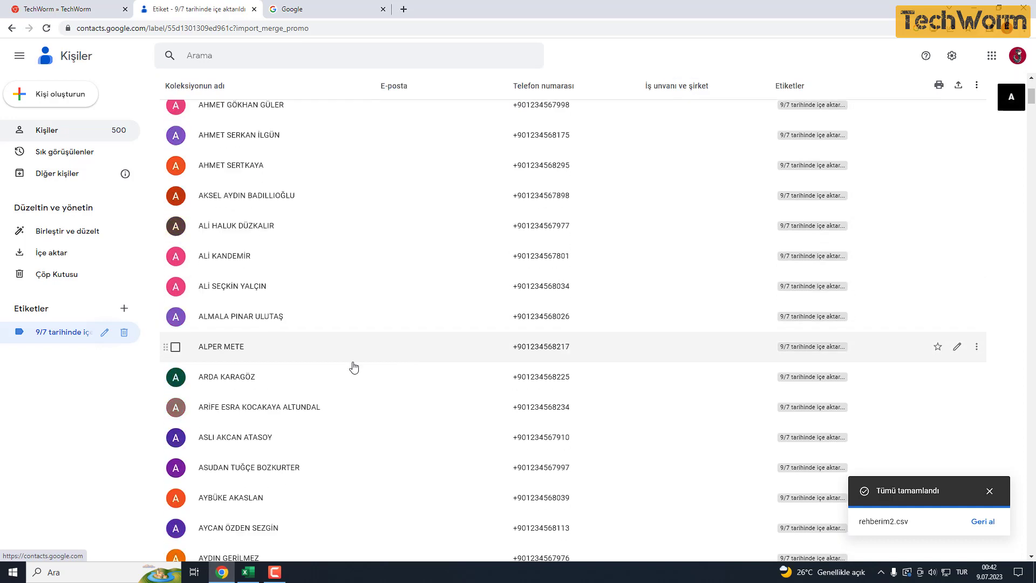
scroll(378, 356, "up", 4)
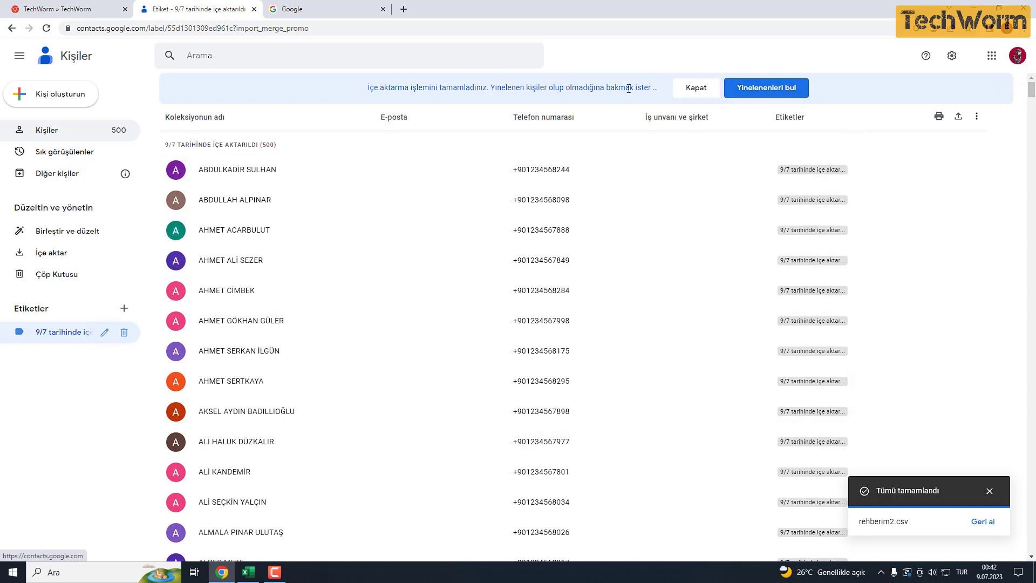
left_click(763, 87)
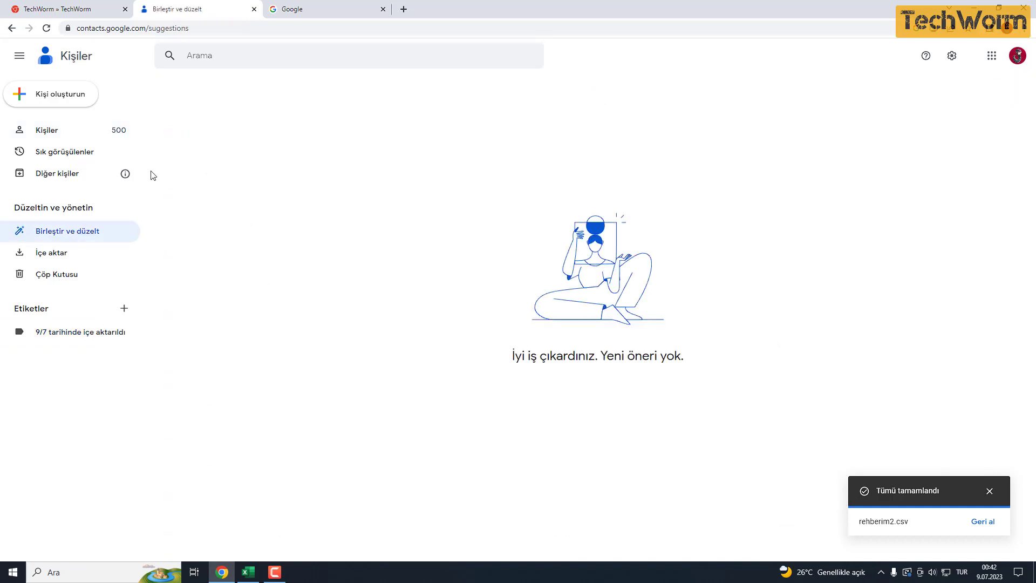
- Go back to Kişiler and filter to the 9/7 tarihinde içe aktarıldı label's 500 contacts
left_click(98, 141)
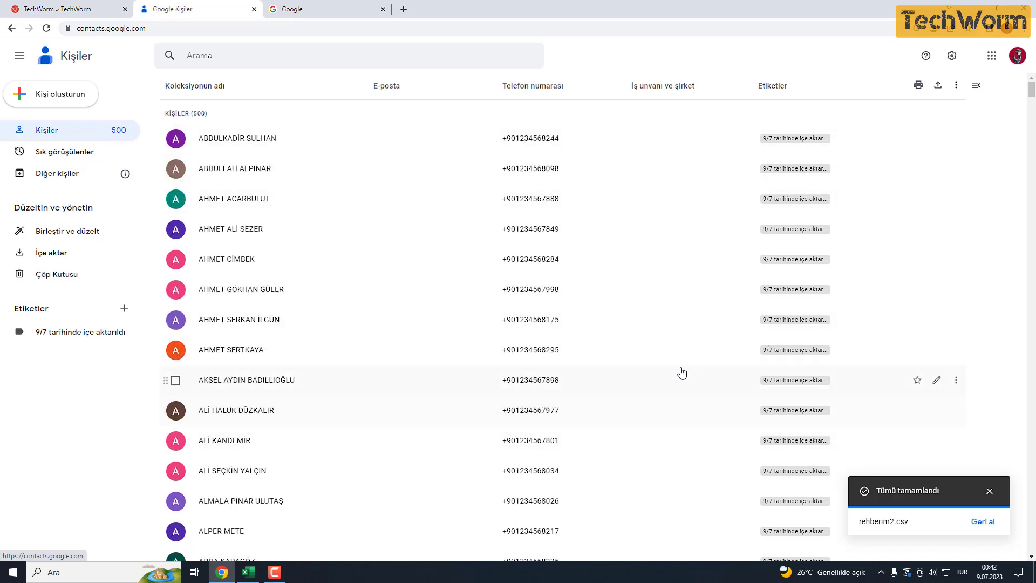
mouse_move(373, 319)
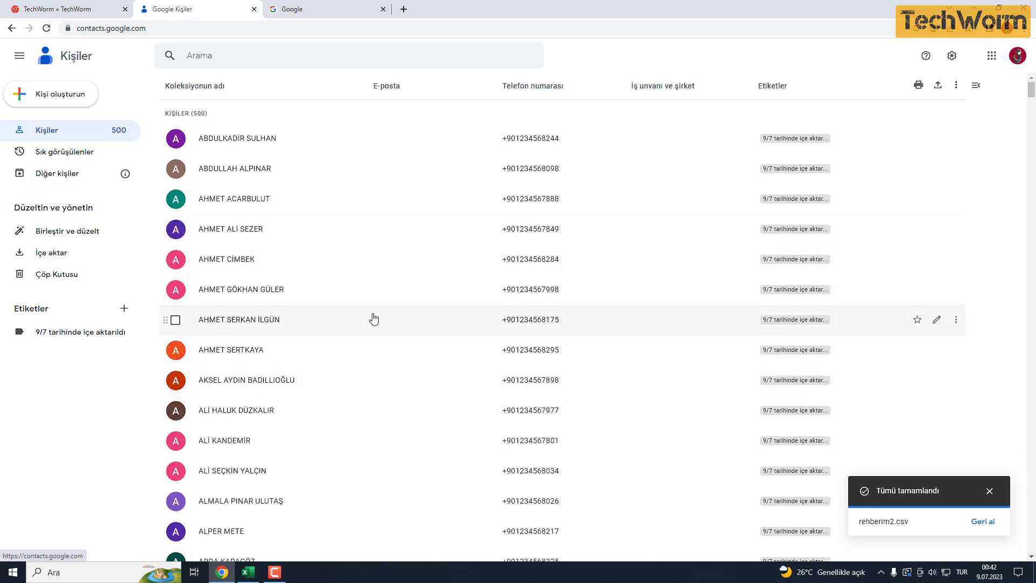
left_click(54, 333)
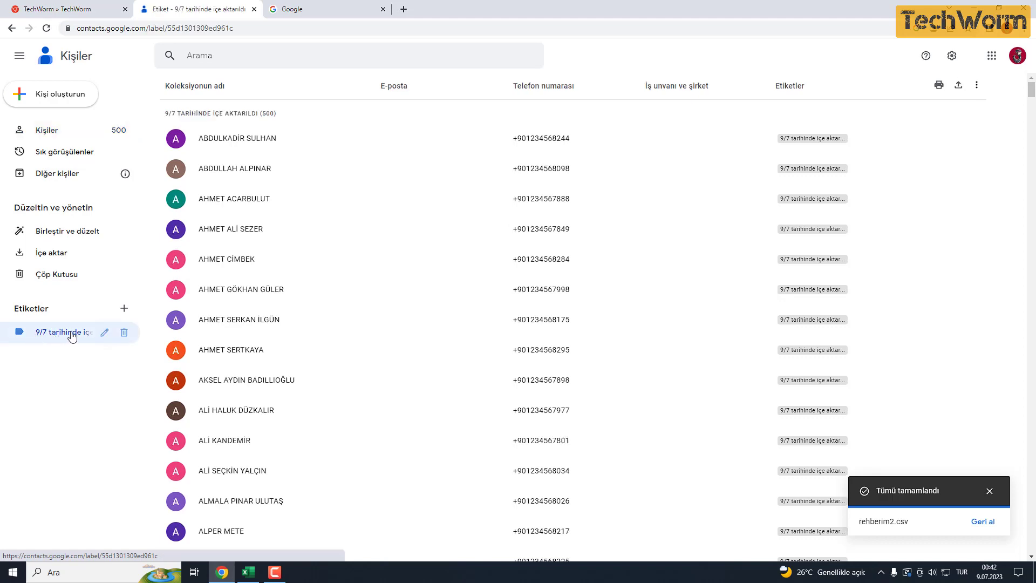
scroll(479, 367, "down", 5)
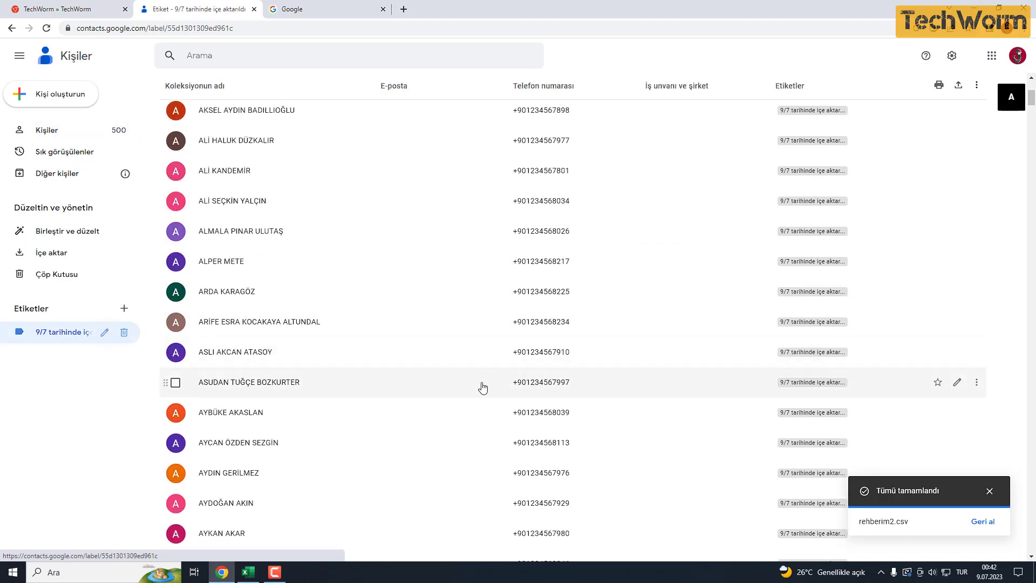
scroll(481, 386, "up", 5)
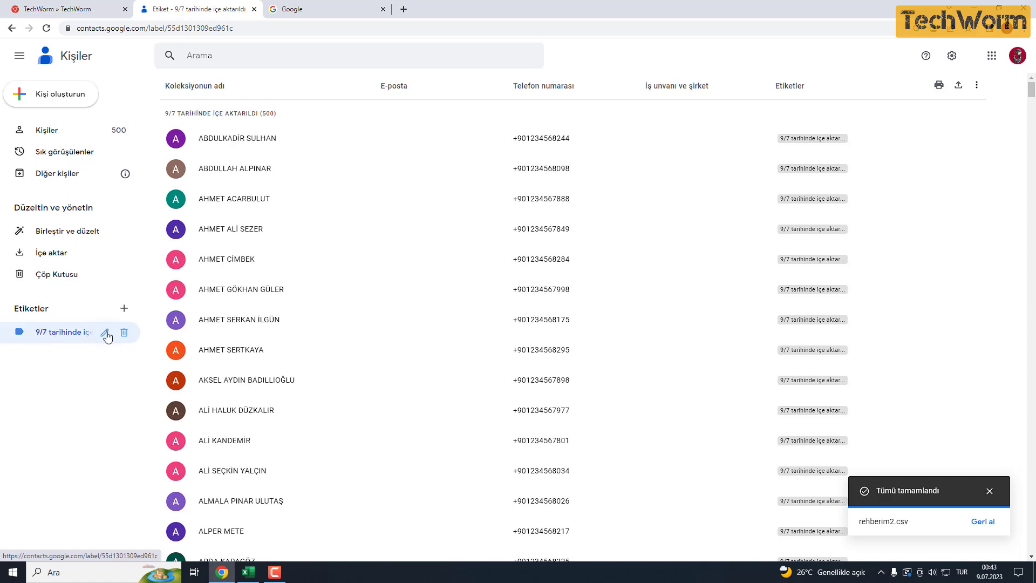
- Delete the 9/7 import label together with its contacts
left_click(125, 338)
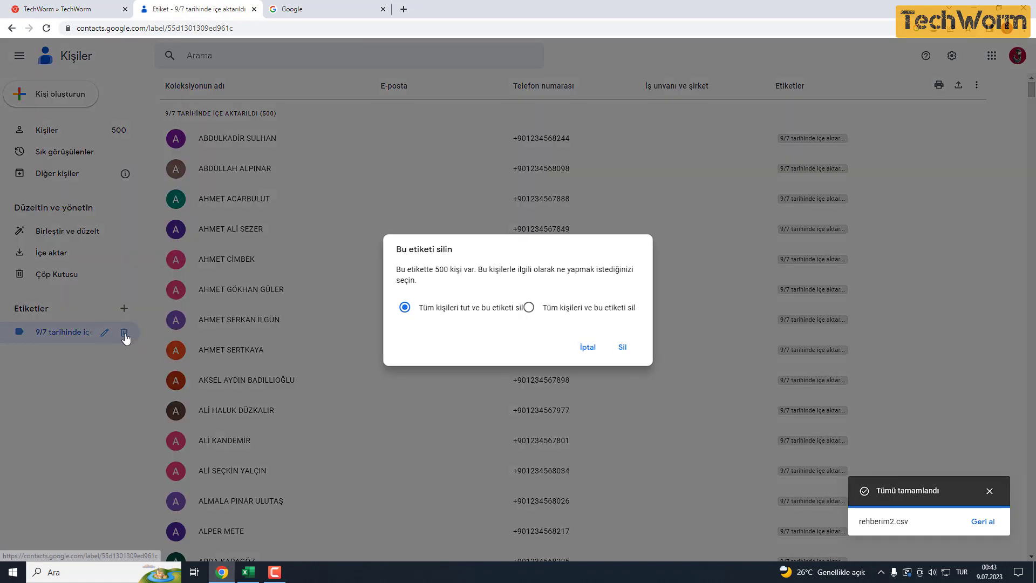
left_click(554, 312)
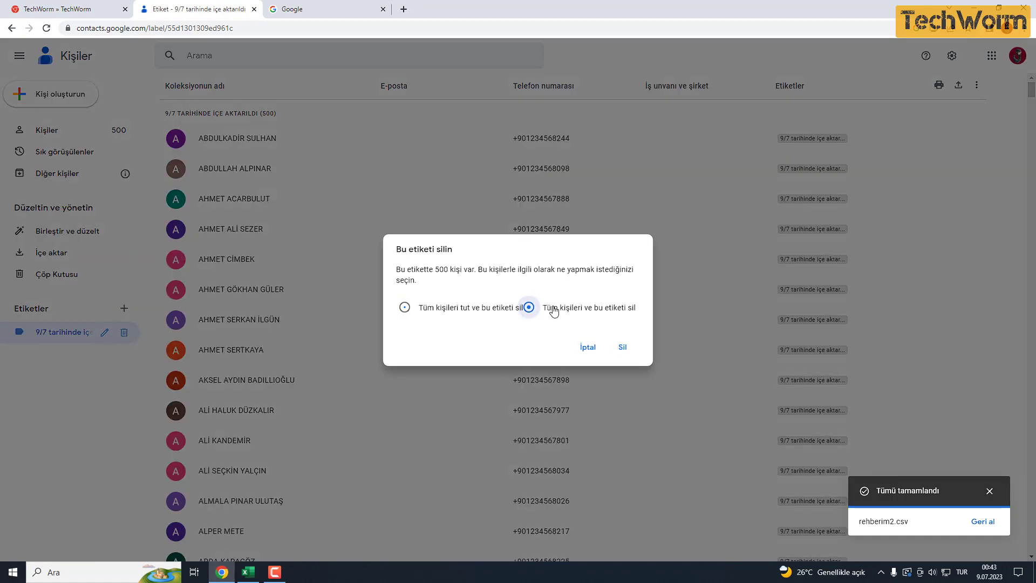
left_click(623, 348)
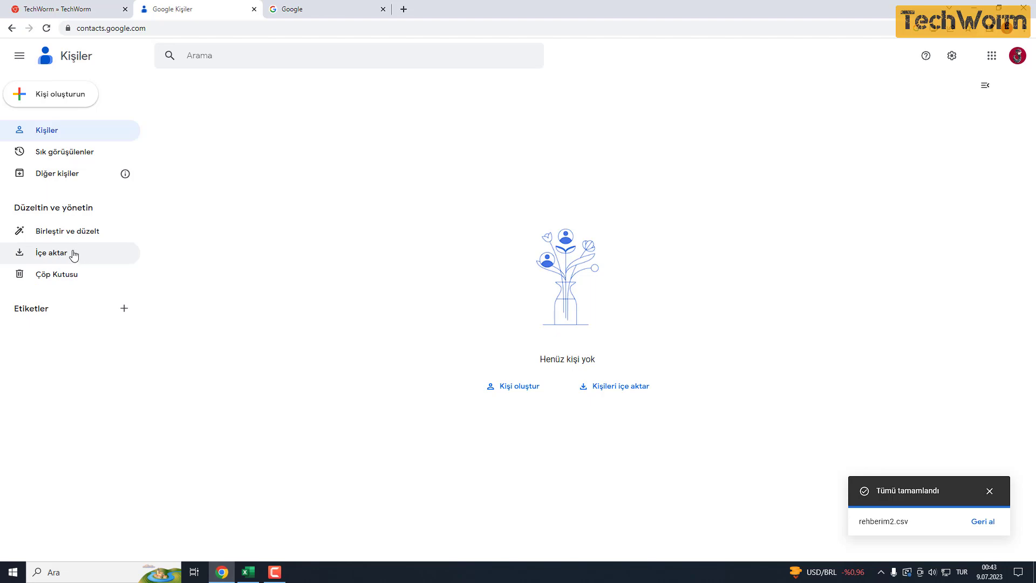
- Re-import rehberim2.csv into Google Contacts
left_click(47, 255)
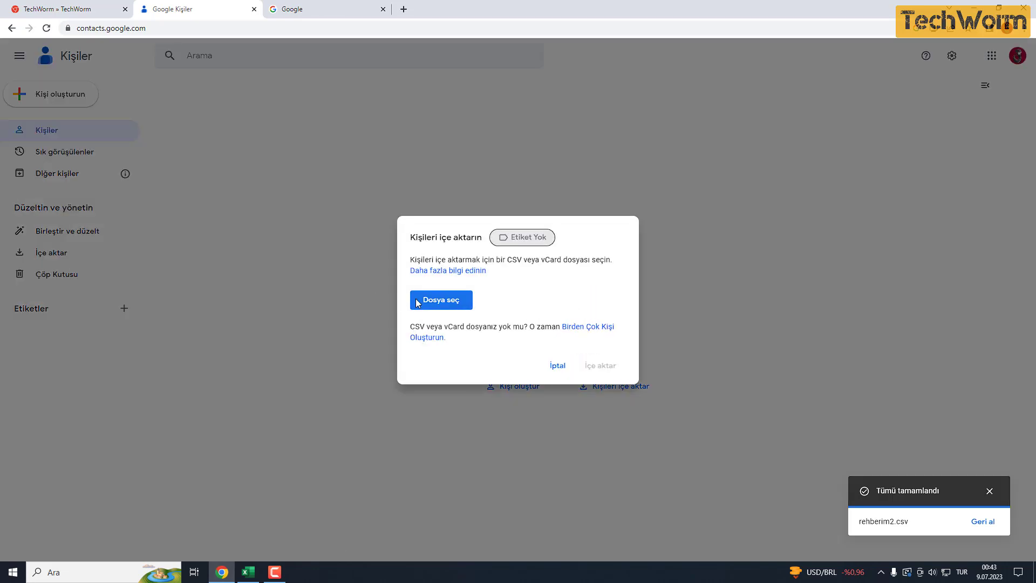
left_click(417, 301)
double_click(598, 352)
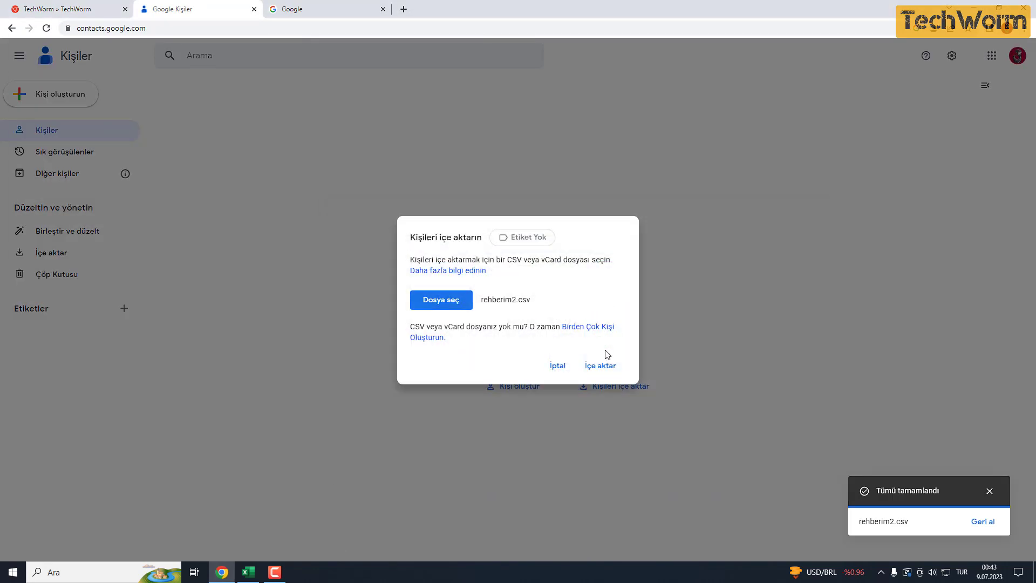
left_click(598, 365)
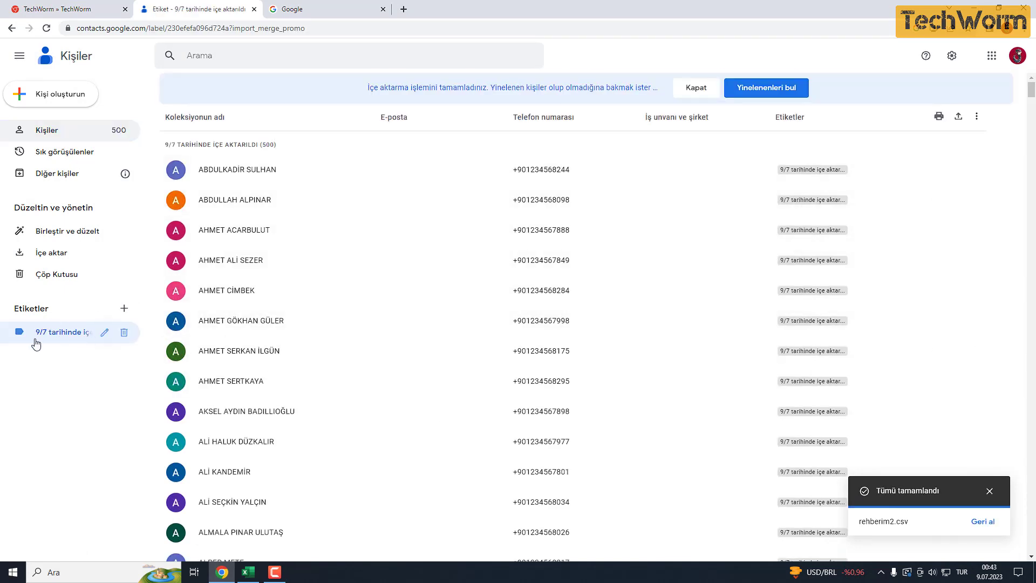
- Rename the imported contacts' label to '500 kişilik rehberim…' and save it
left_click(105, 332)
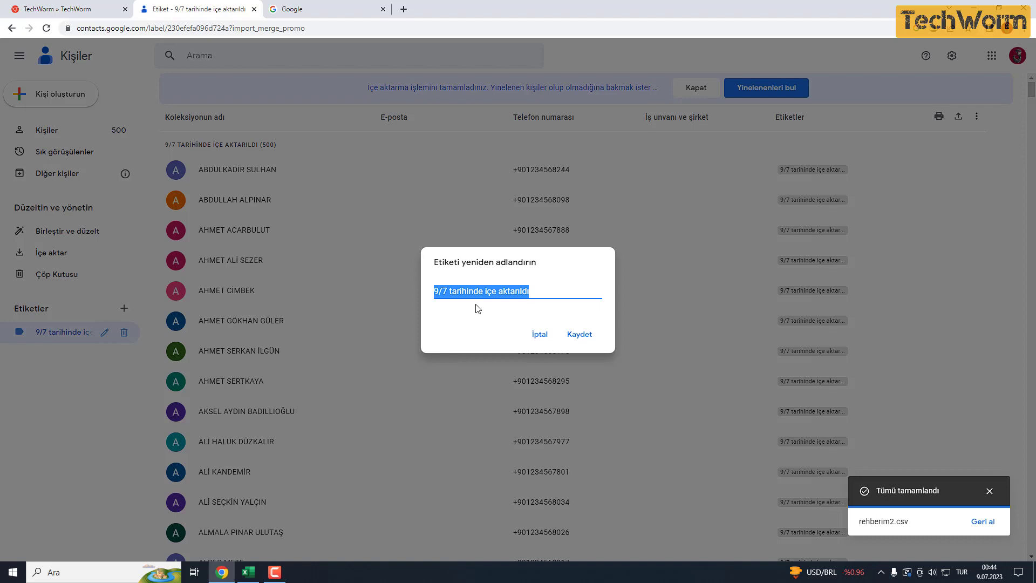
type("500 kişilik rh")
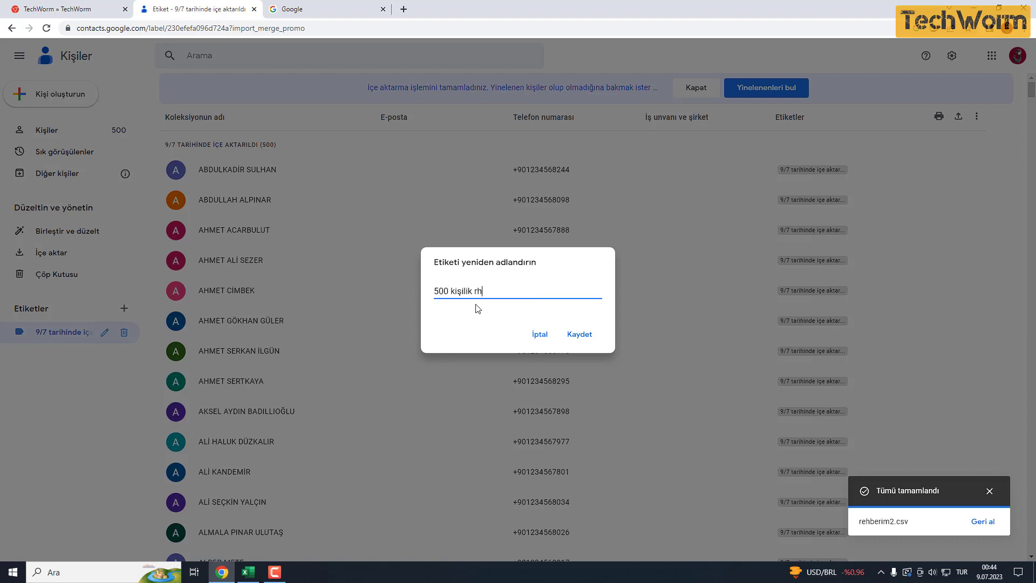
key("BackSpace")
type("ehberim...")
left_click(582, 331)
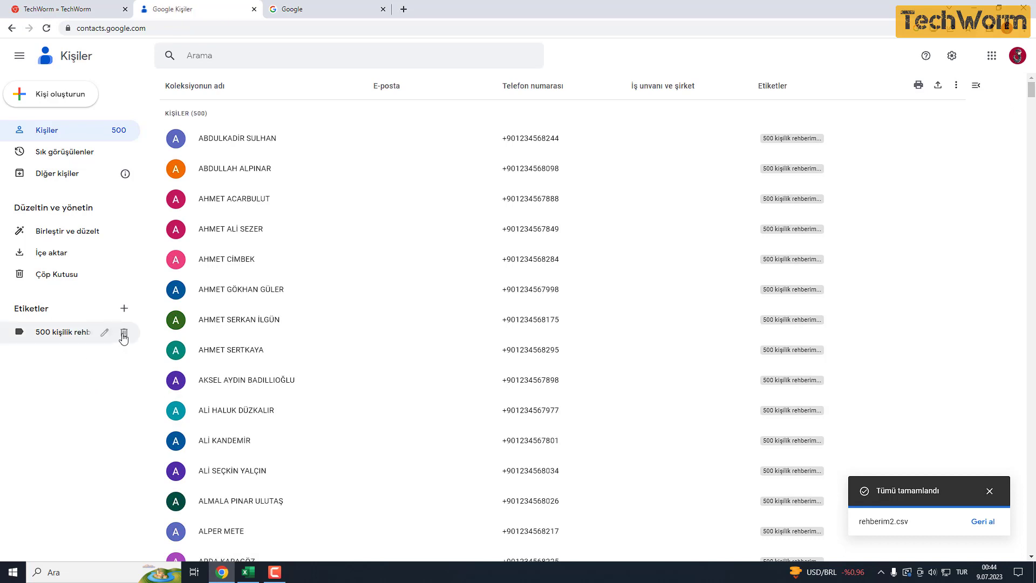
- Back out of deleting the label, then go to the Google home page tab
left_click(123, 334)
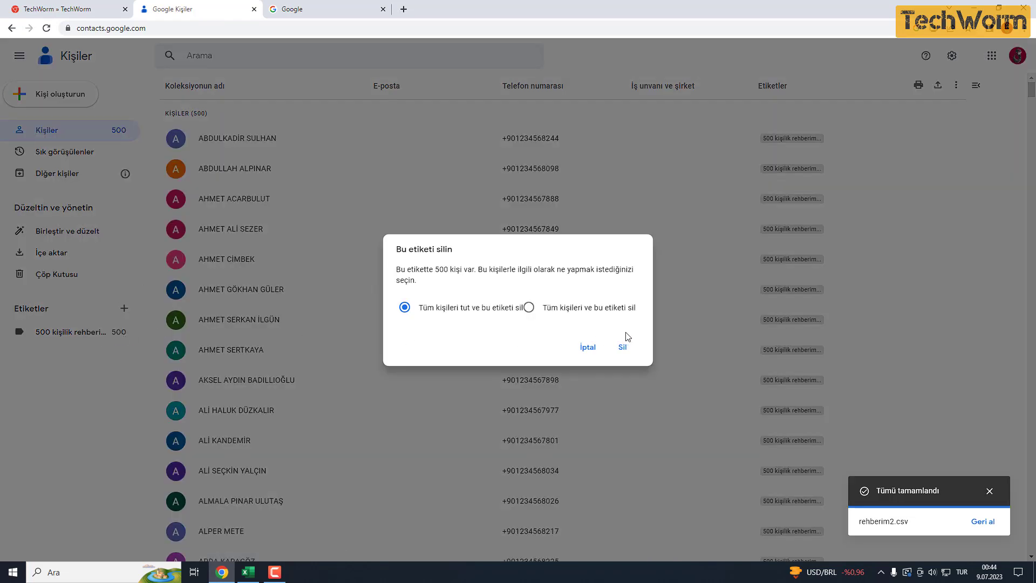
left_click(529, 307)
left_click(588, 347)
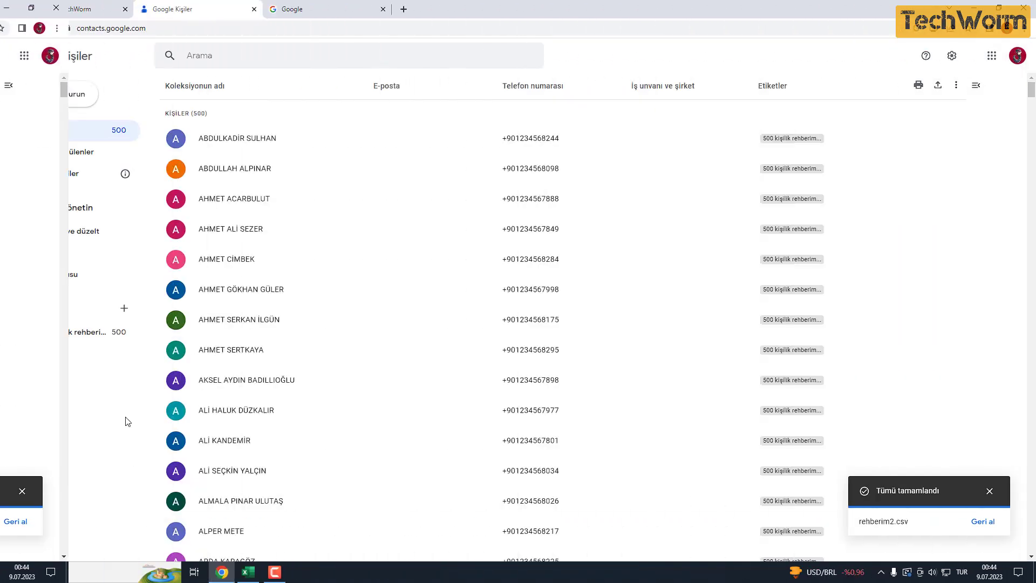
left_click(318, 8)
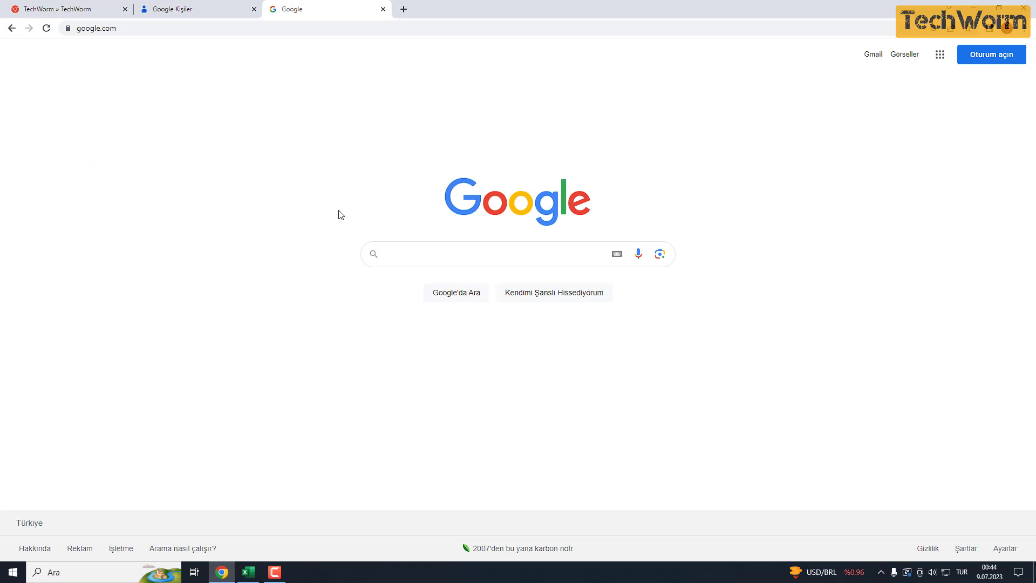
- Search Google for 'icloud' and open the icloud.com sign-in
left_click(418, 255)
type("icloud")
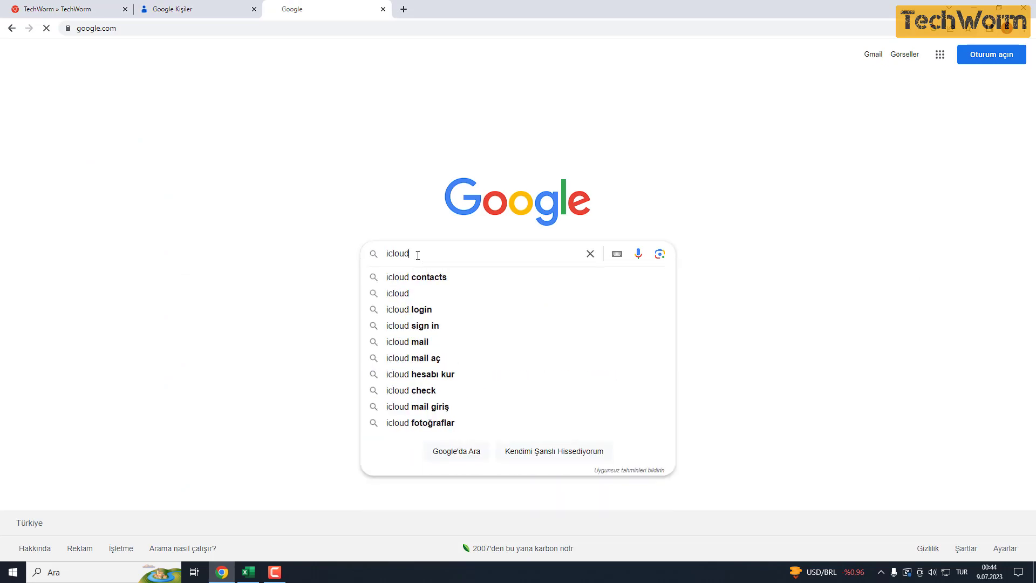
key("Return")
left_click(140, 173)
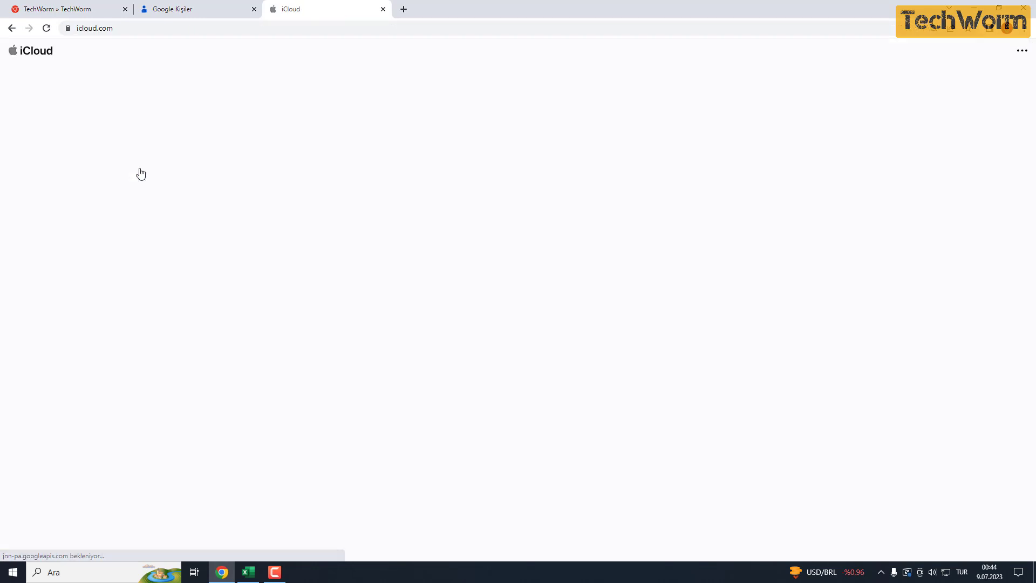
left_click(511, 372)
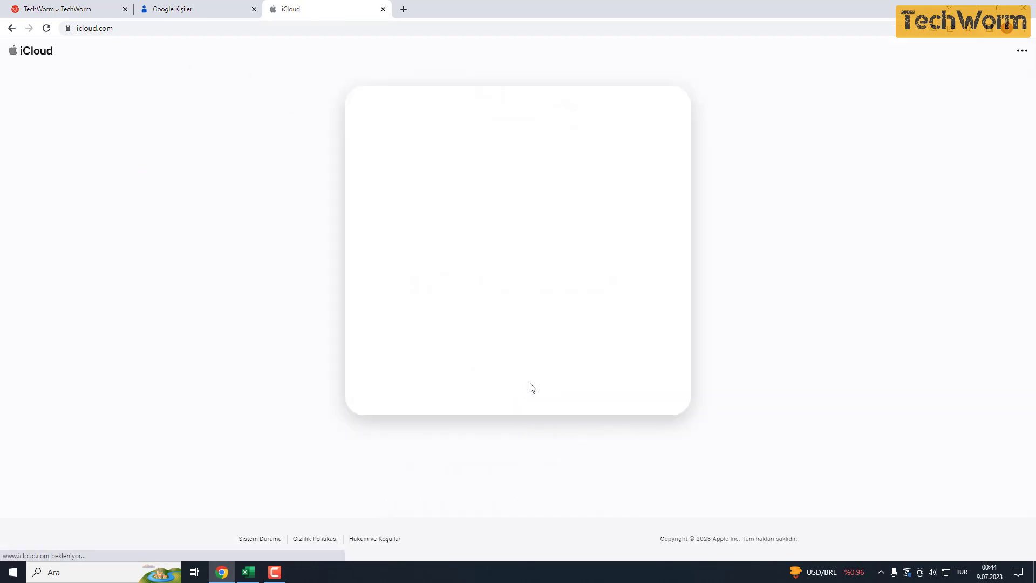
- Enter the saved Apple ID and the account password in the iCloud sign-in form
left_click(474, 262)
left_click(548, 307)
left_click_drag(507, 266, 294, 263)
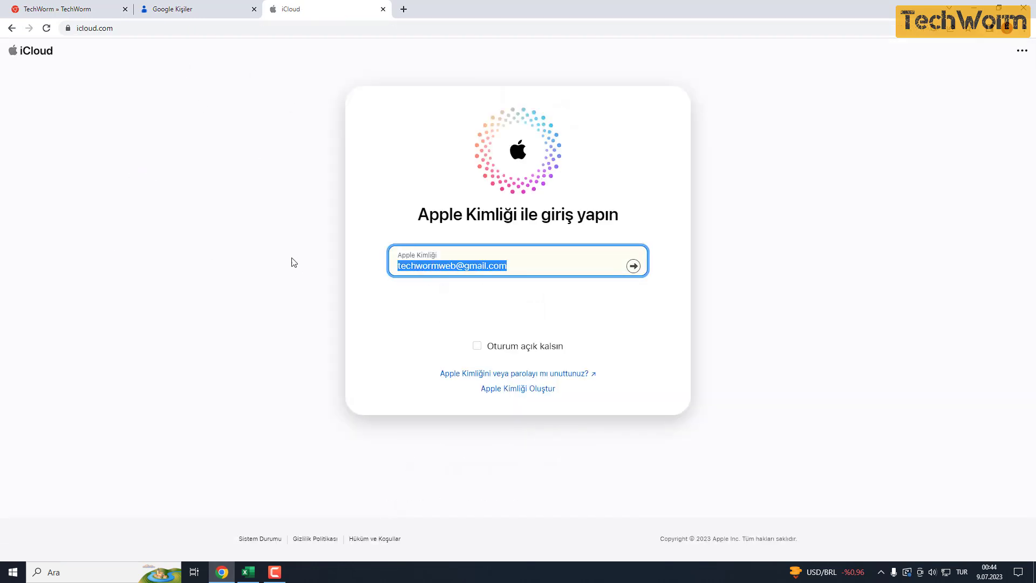
left_click(633, 266)
type("t")
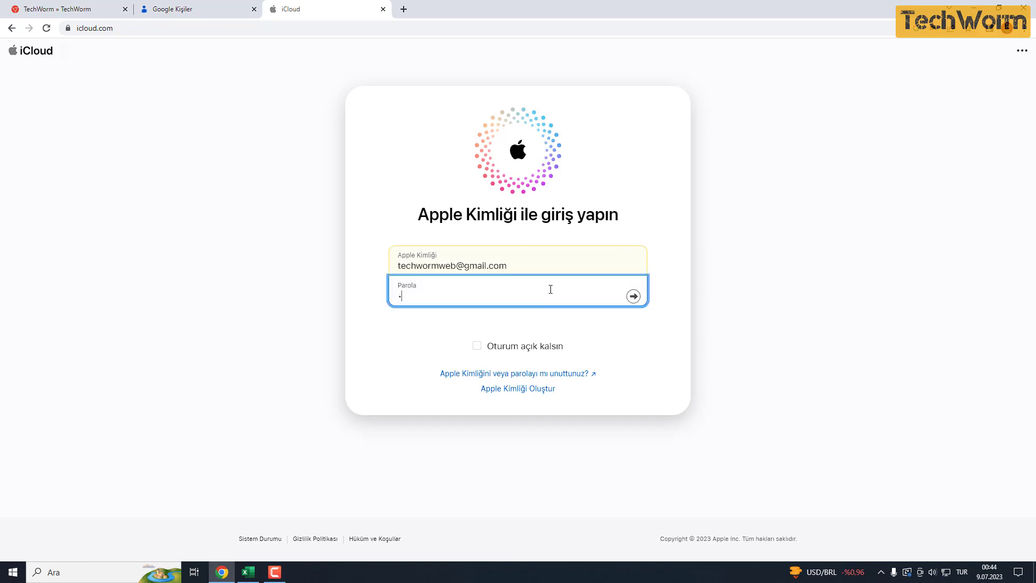
left_click_drag(529, 270, 400, 267)
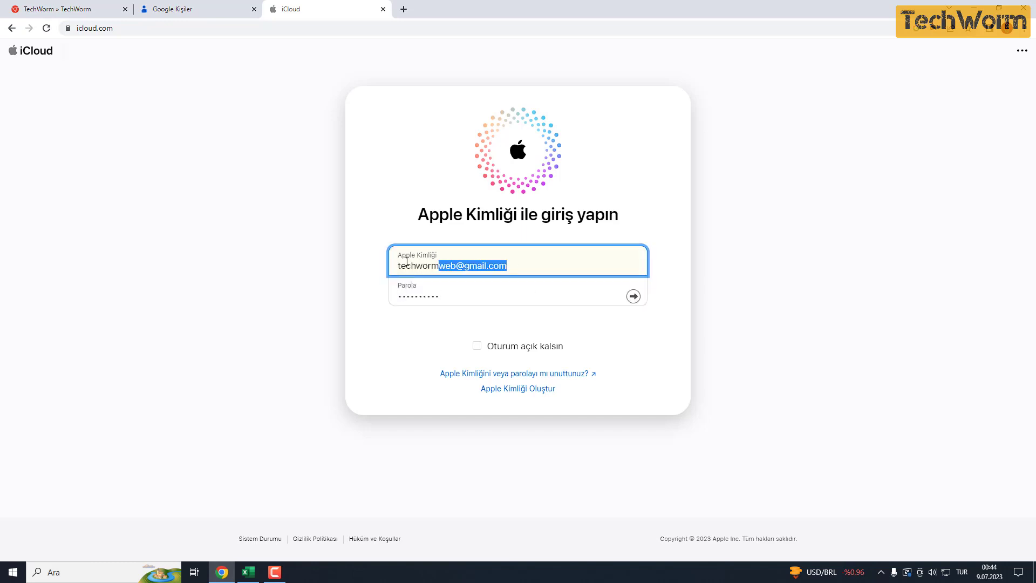
left_click(478, 268)
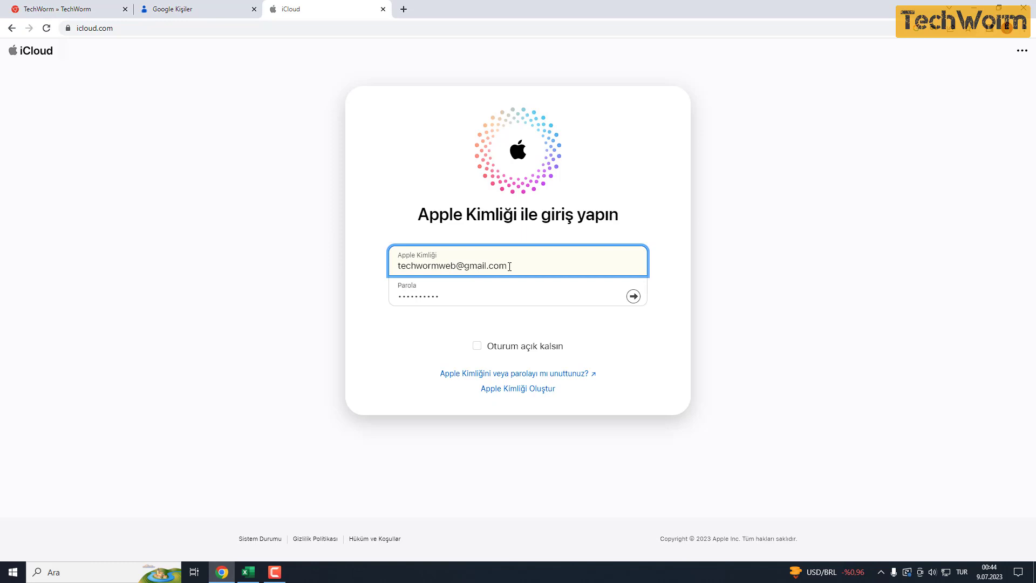
left_click_drag(509, 266, 316, 261)
- Submit the sign-in, enter the two-factor verification code and trust this browser
left_click(639, 300)
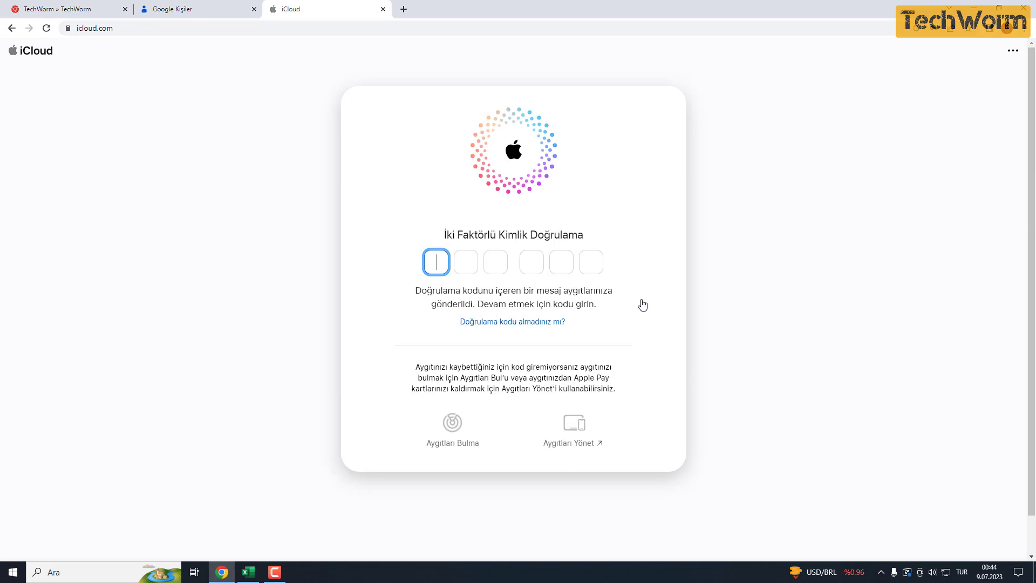
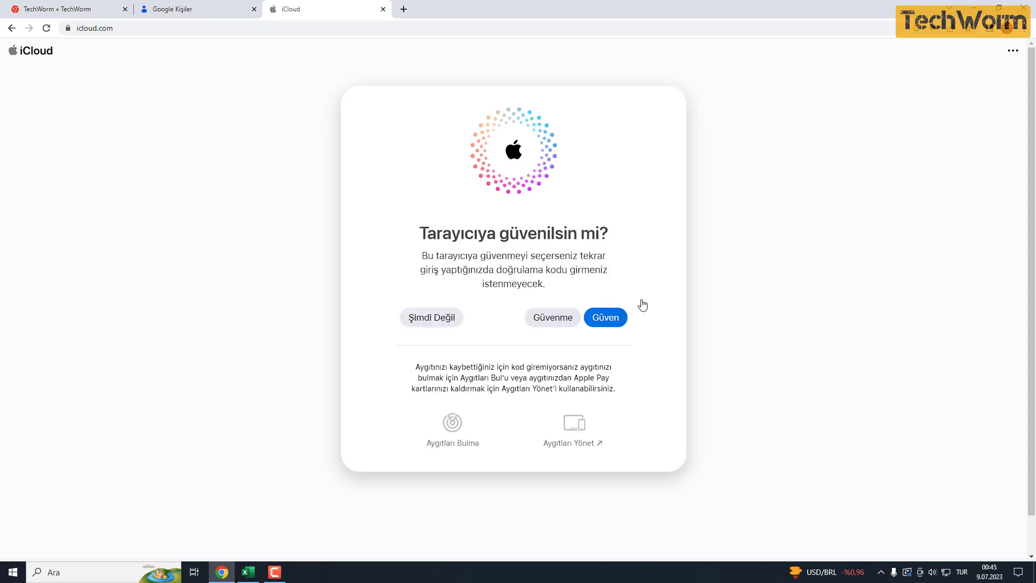
left_click(605, 318)
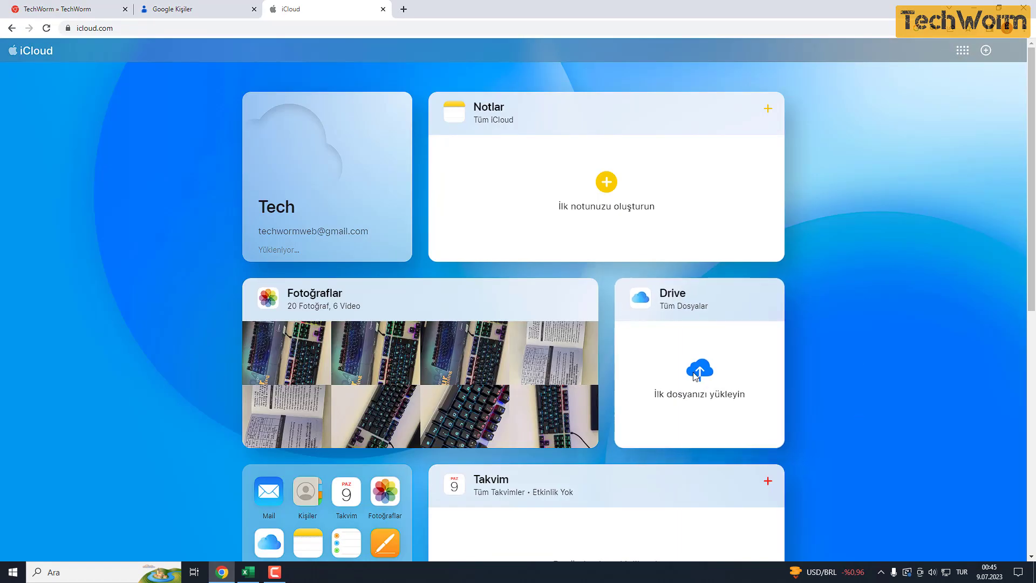
- Scroll the iCloud home page and open the Kişiler (Contacts) app
scroll(653, 351, "down", 5)
scroll(363, 367, "up", 5)
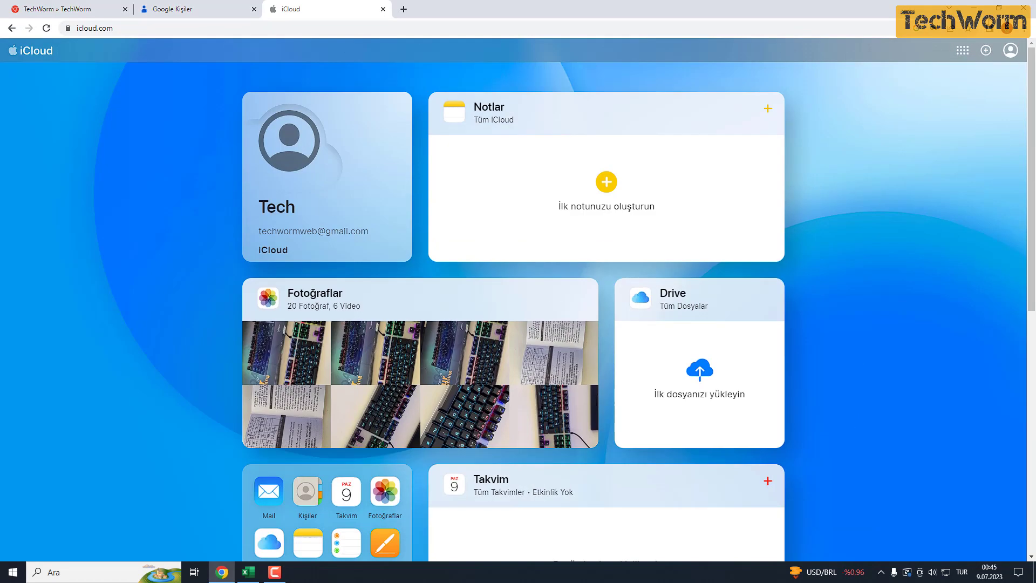
scroll(527, 357, "down", 5)
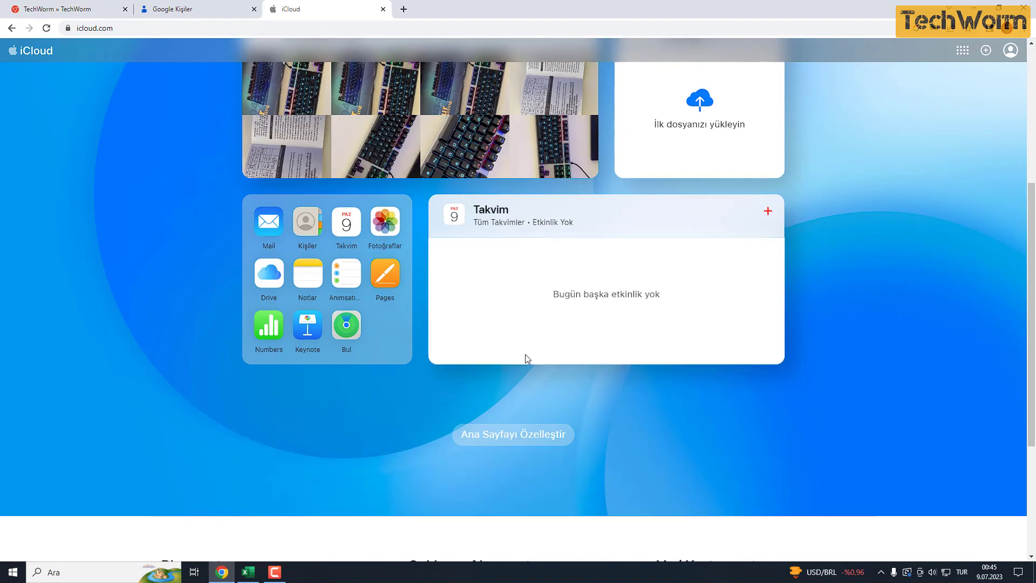
left_click(307, 226)
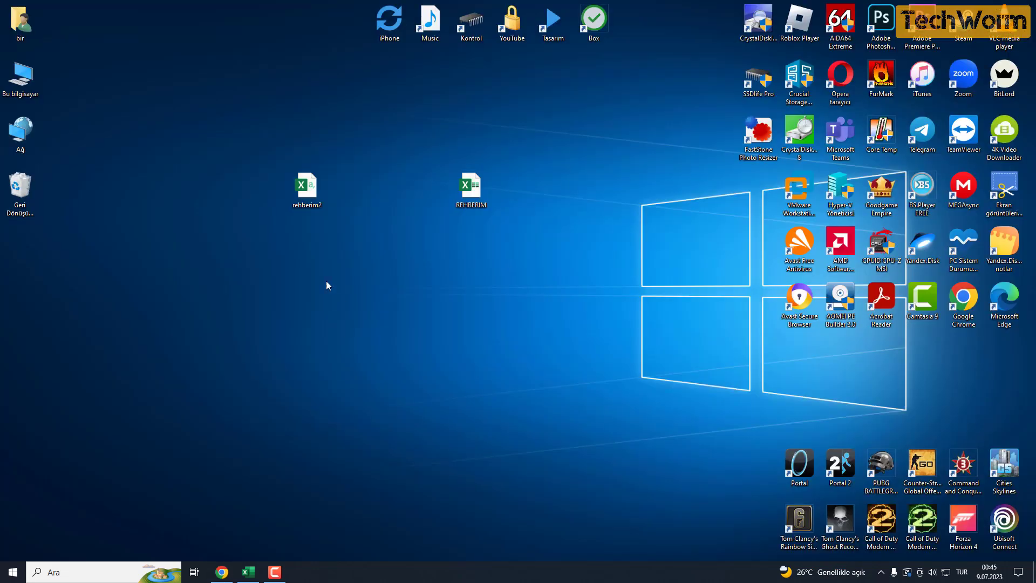
left_click_drag(326, 282, 262, 143)
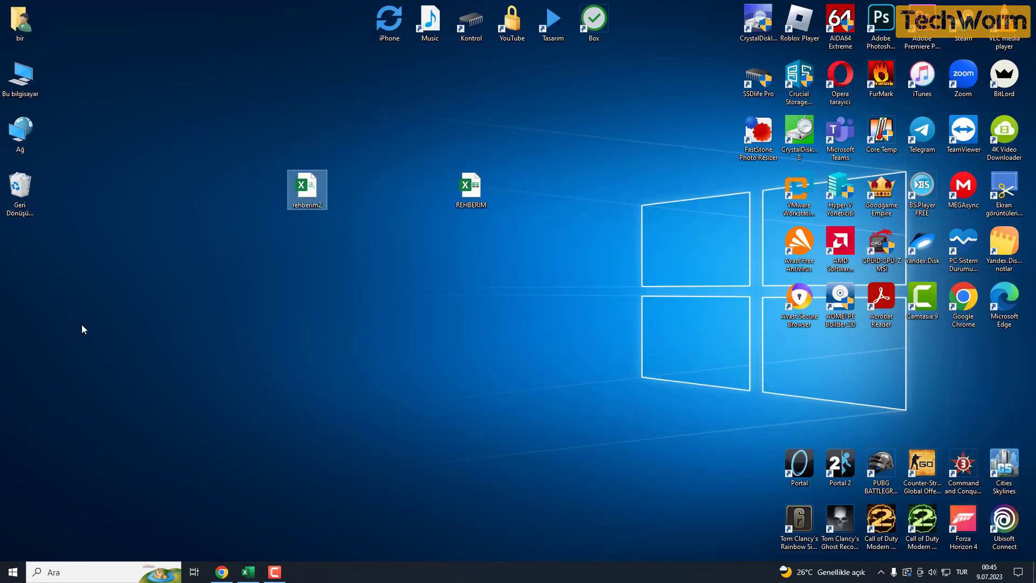
left_click(226, 575)
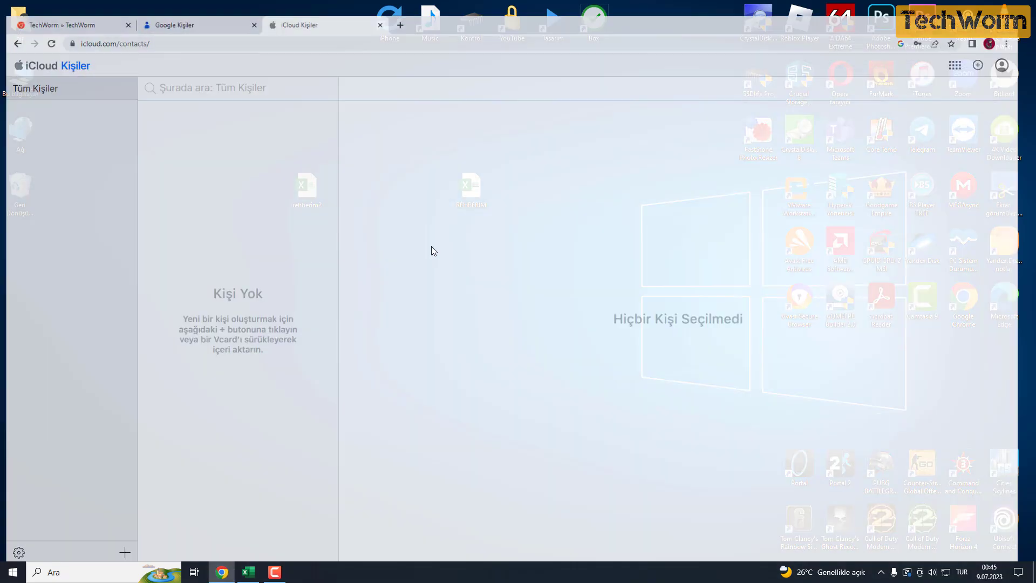
left_click(14, 549)
left_click(33, 500)
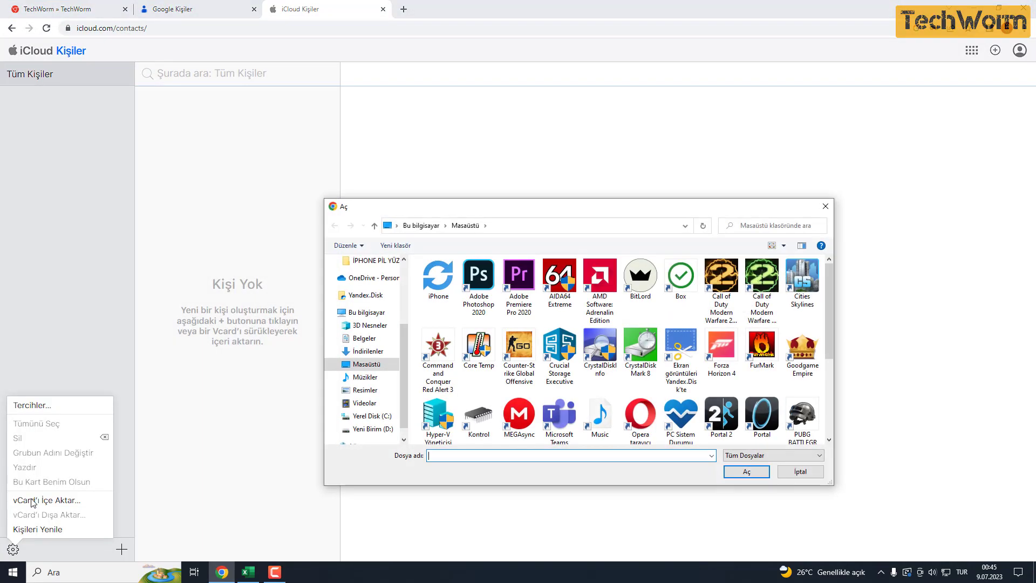
scroll(620, 337, "down", 3)
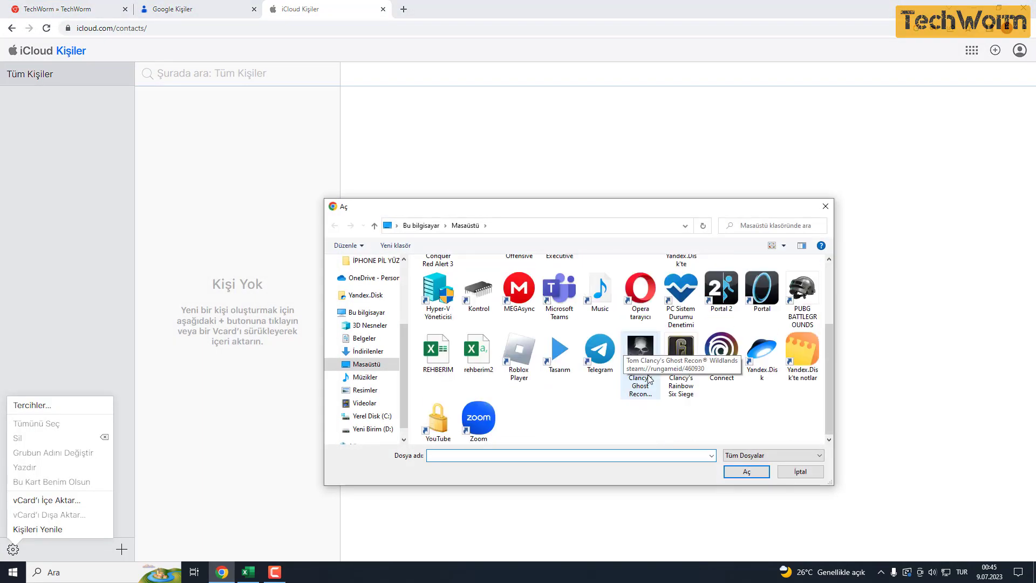
left_click(494, 354)
double_click(477, 354)
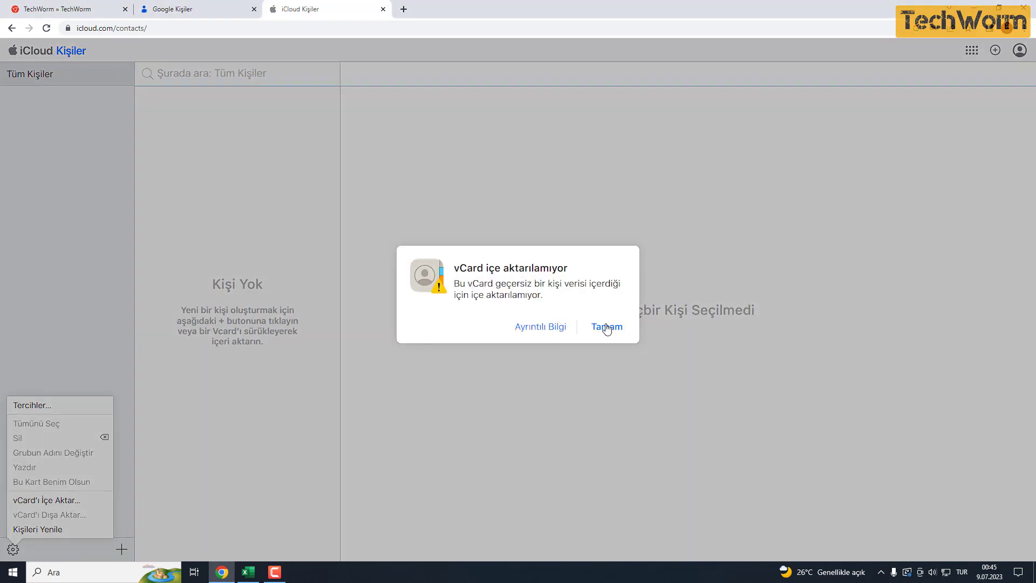
left_click(606, 327)
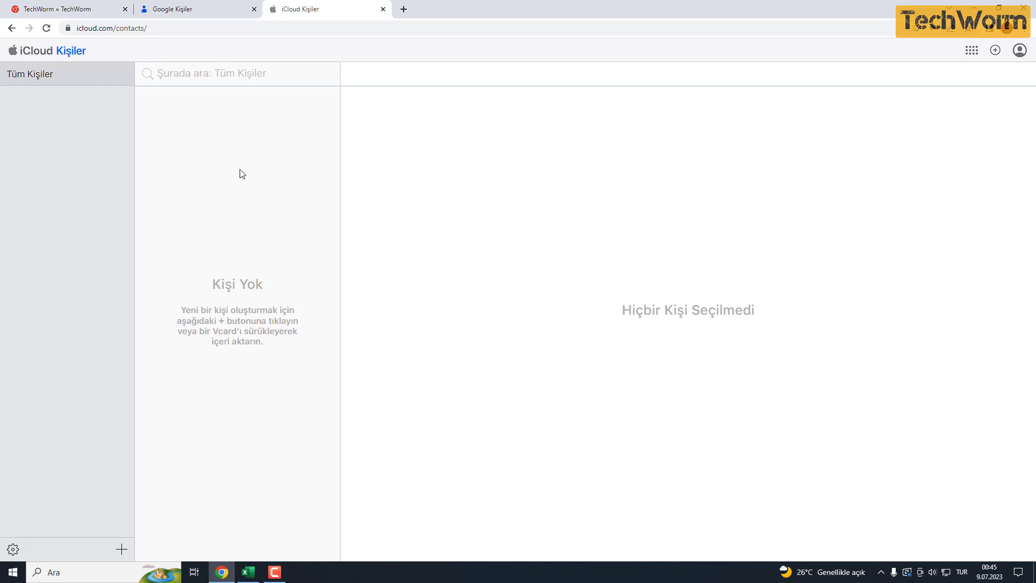
left_click(191, 11)
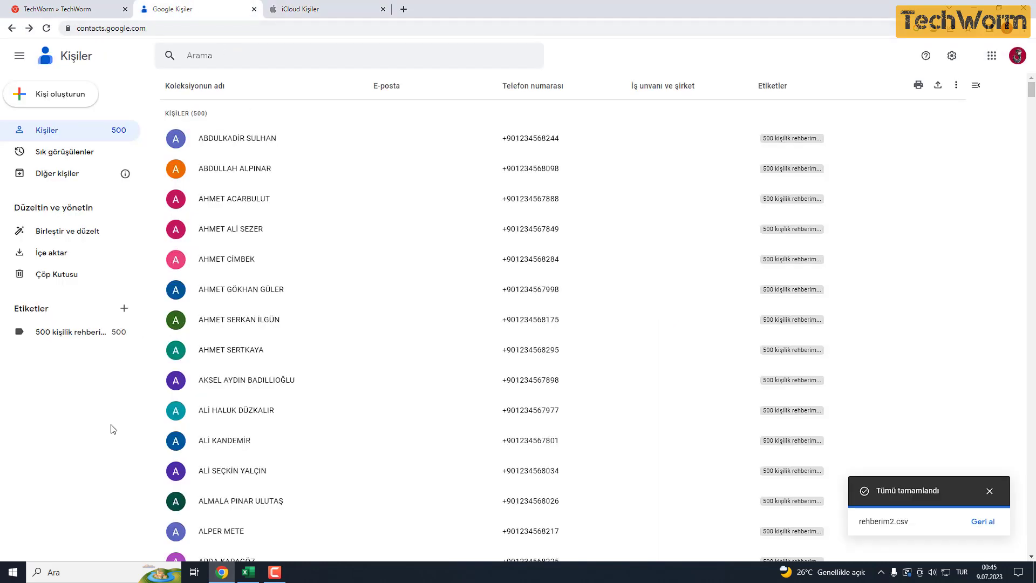
- Select the Google Contacts page address in the address bar
left_click(203, 33)
left_click(203, 33)
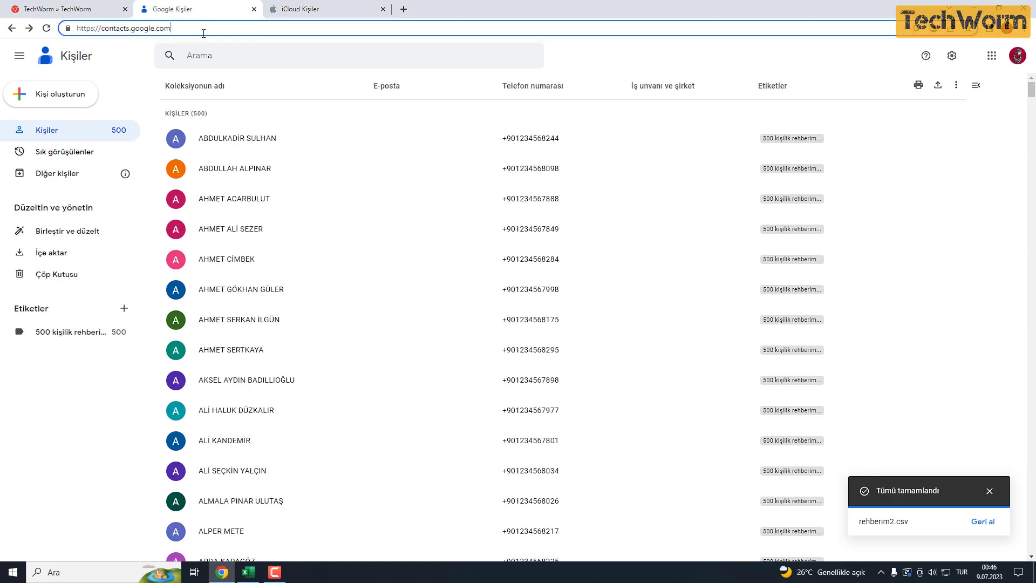
left_click(218, 30)
left_click(185, 30)
left_click(190, 33)
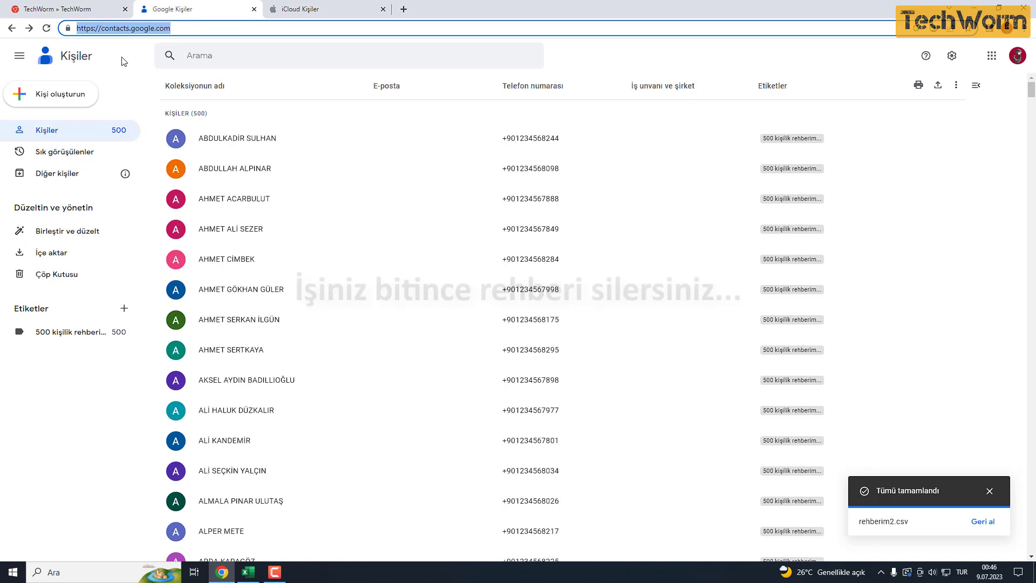
left_click(185, 30)
triple_click(185, 31)
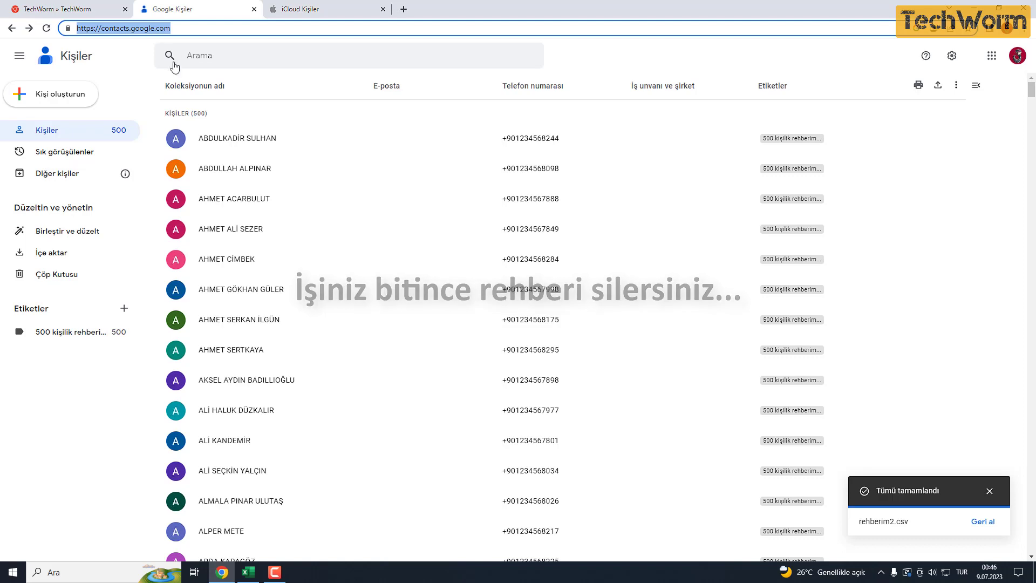
key("End")
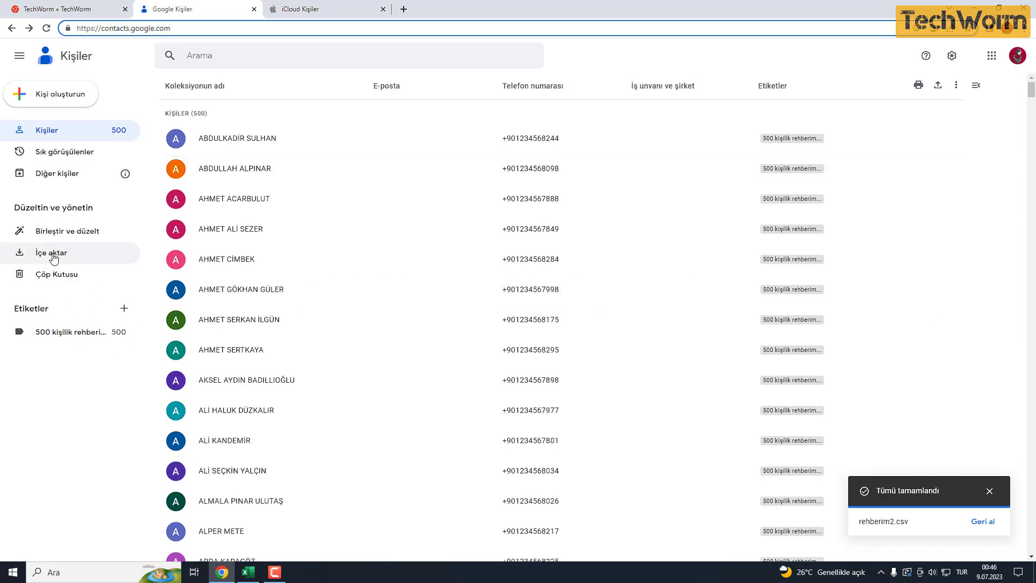
- Open and cancel Import, then show only the '500 kişilik rehberim' label's contacts
left_click(54, 253)
left_click(556, 365)
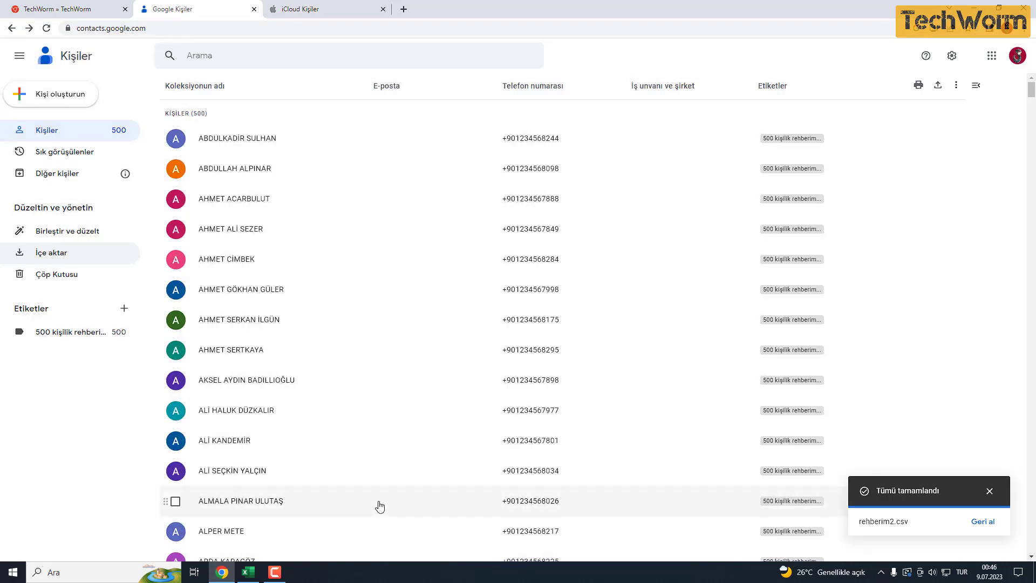
left_click(86, 333)
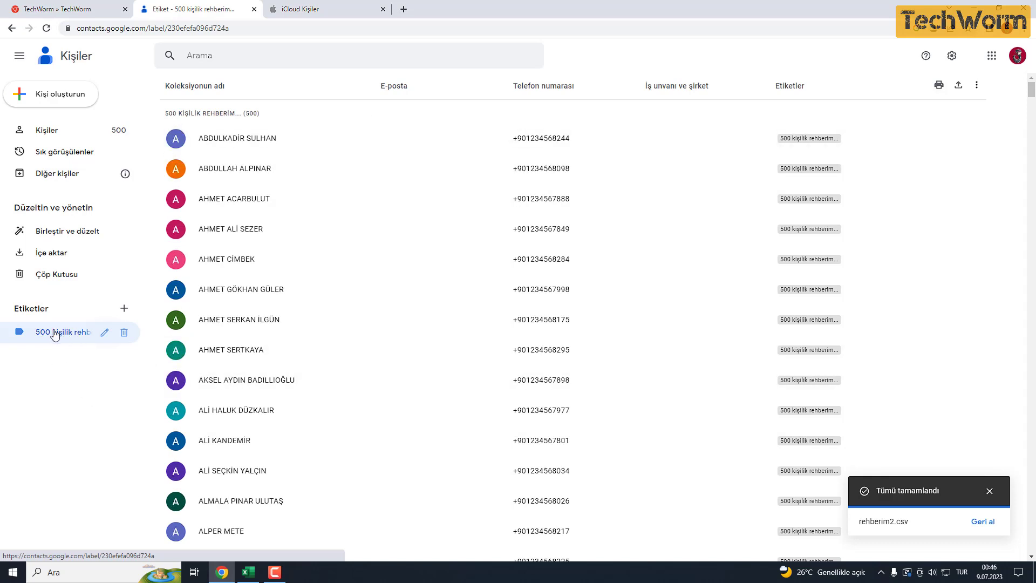
- Open Export with the 500-contact label as source, then cancel it
left_click(959, 85)
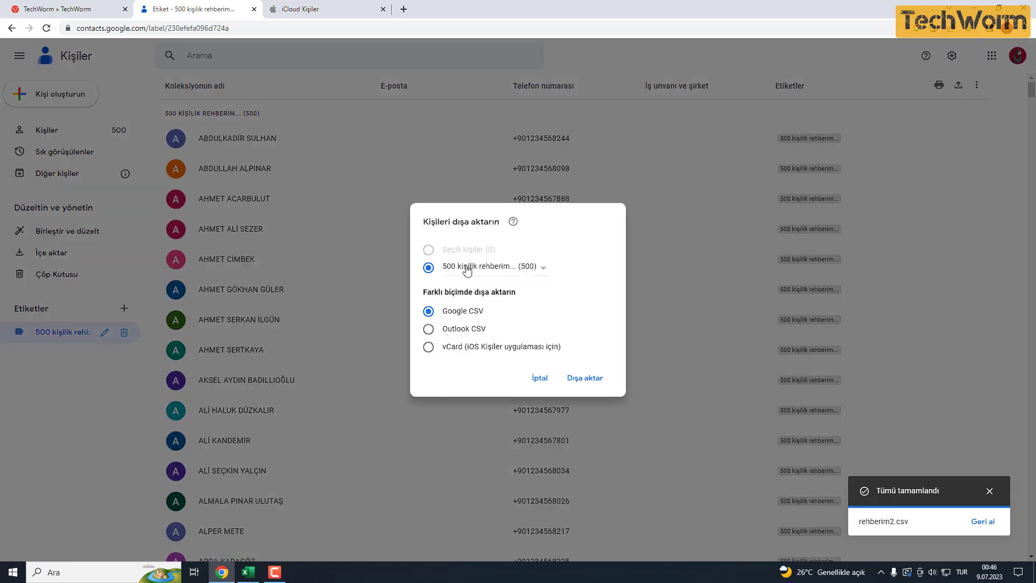
left_click(484, 271)
left_click(485, 271)
left_click(541, 379)
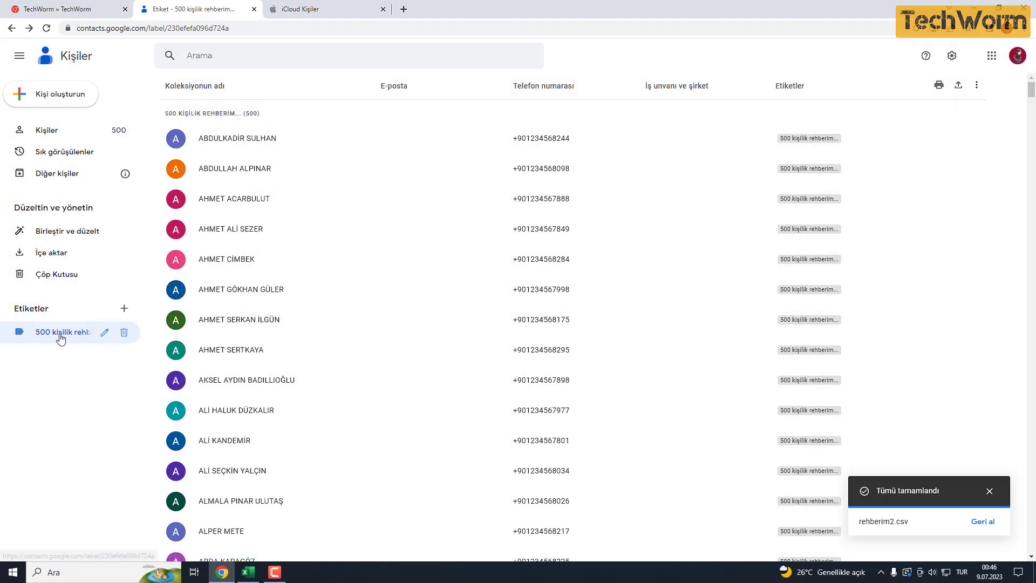
- Export the label's 500 contacts as a vCard (iOS Kişiler) file, contacts.vcf
left_click(959, 87)
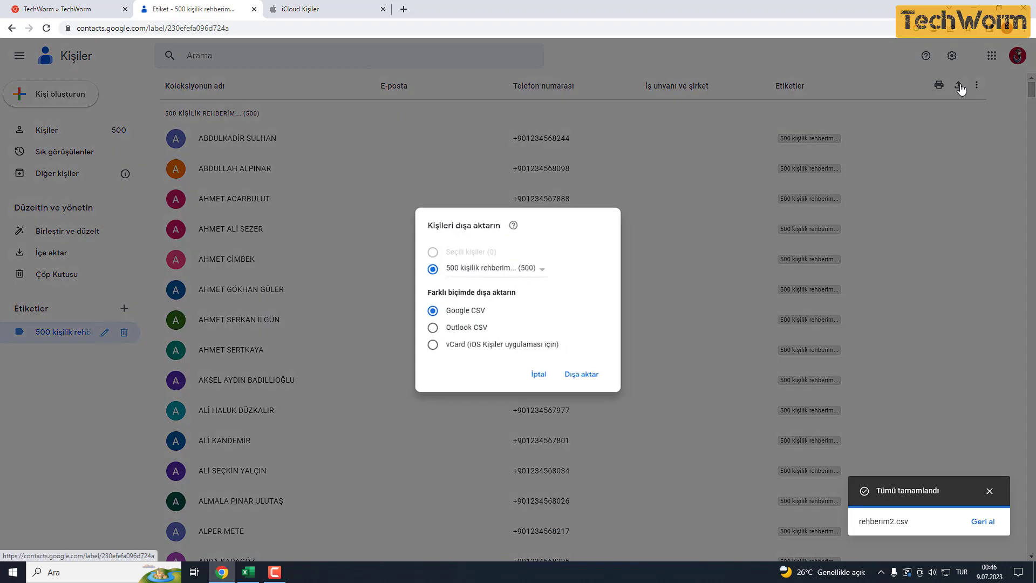
left_click(457, 351)
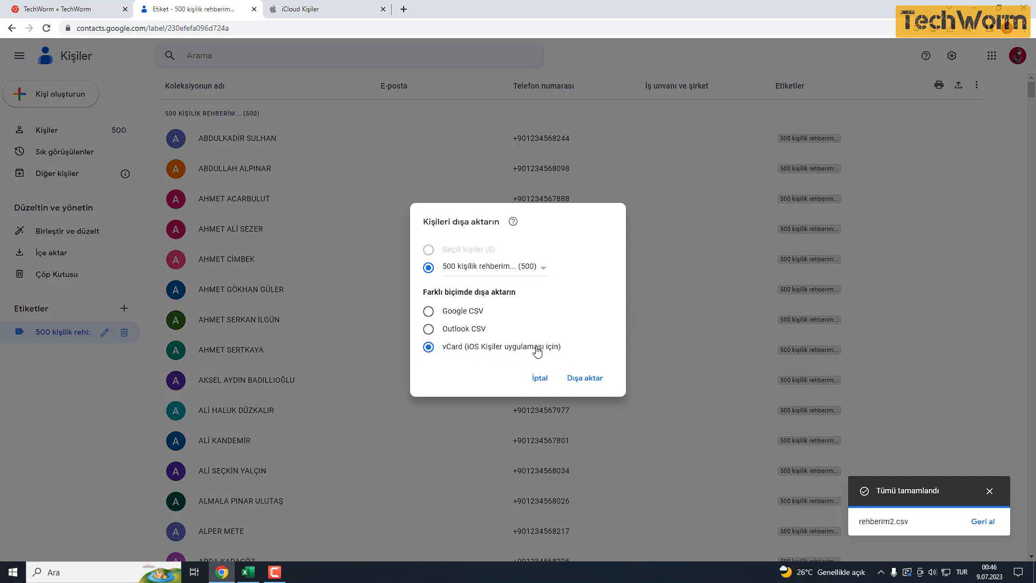
left_click(475, 267)
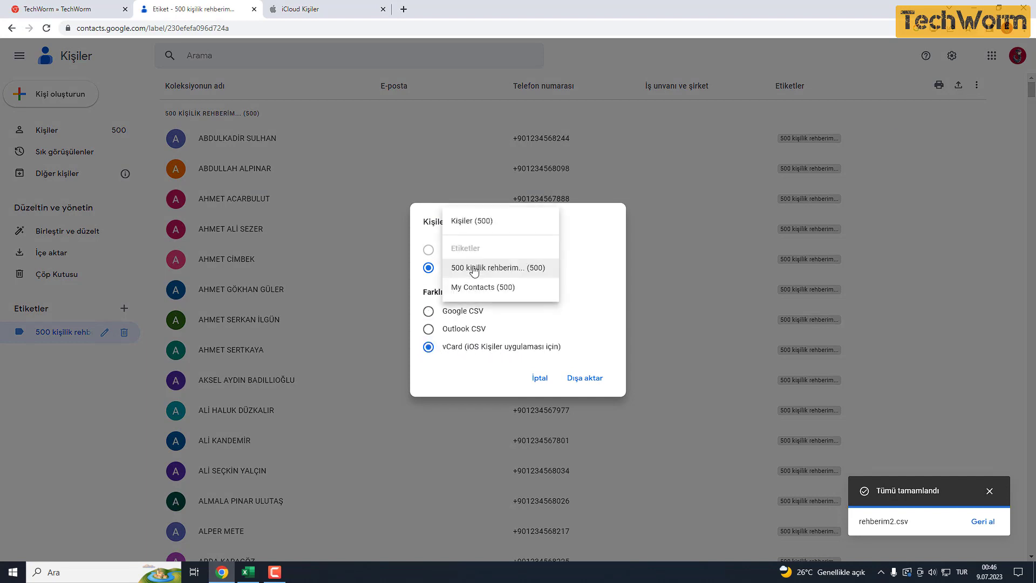
left_click(475, 267)
left_click(585, 377)
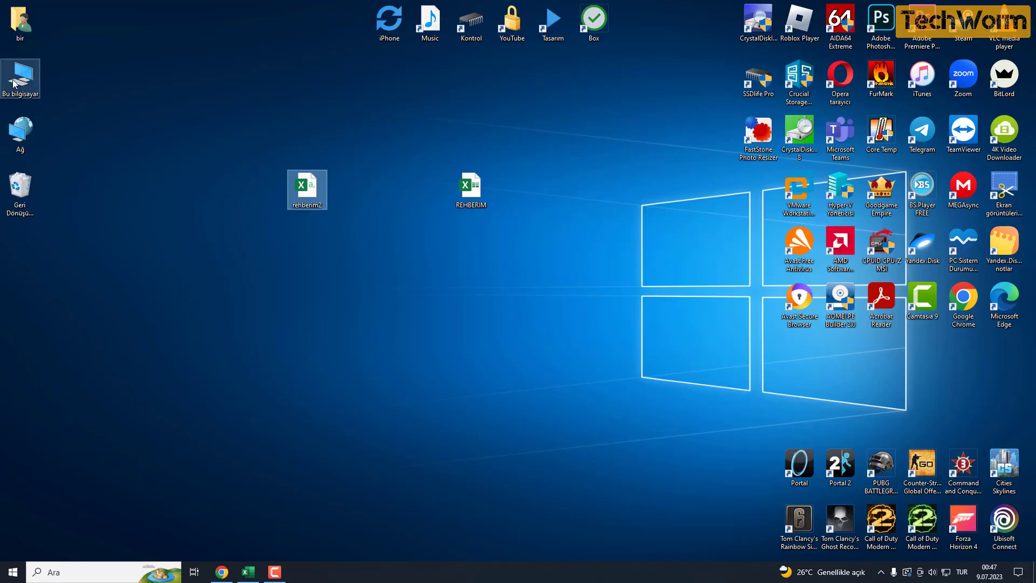
double_click(14, 84)
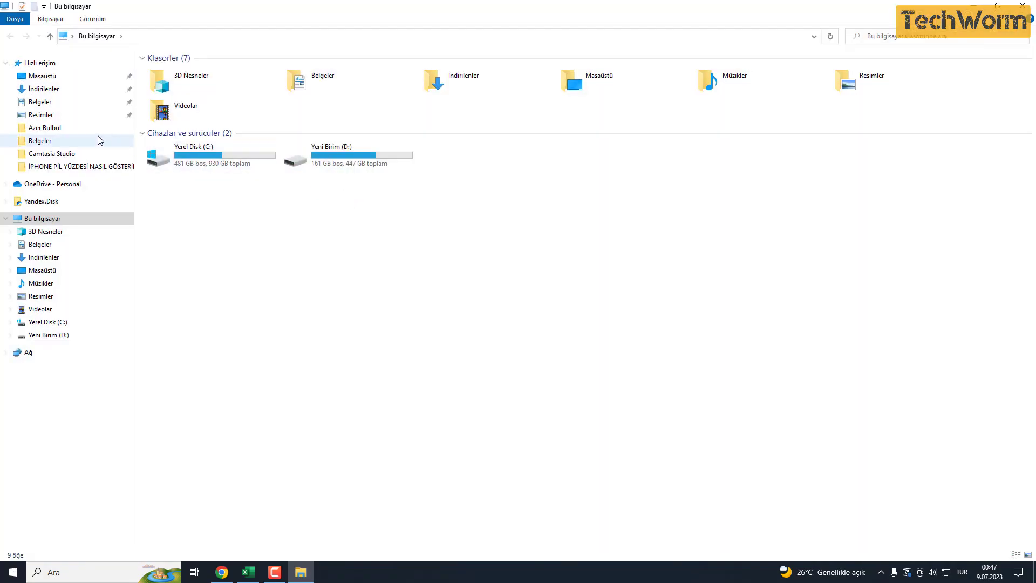
- Move contacts.vcf from İndirilenler onto the desktop beside rehberim2, then return to Chrome
left_click(46, 90)
mouse_move(216, 154)
left_mouse_down()
mouse_move(309, 356)
mouse_move(348, 189)
left_mouse_up()
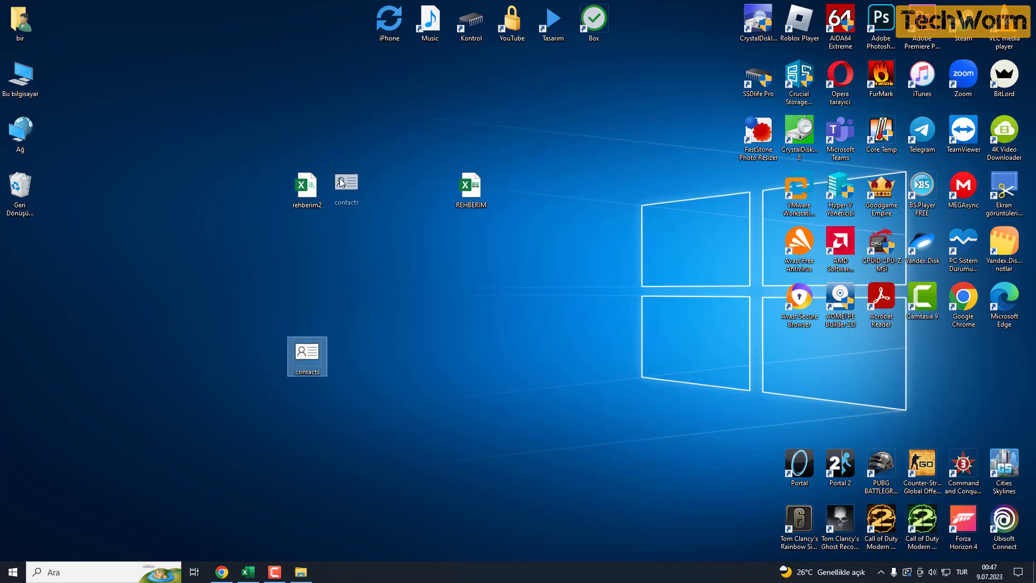
left_click_drag(374, 138, 347, 264)
left_click(393, 330)
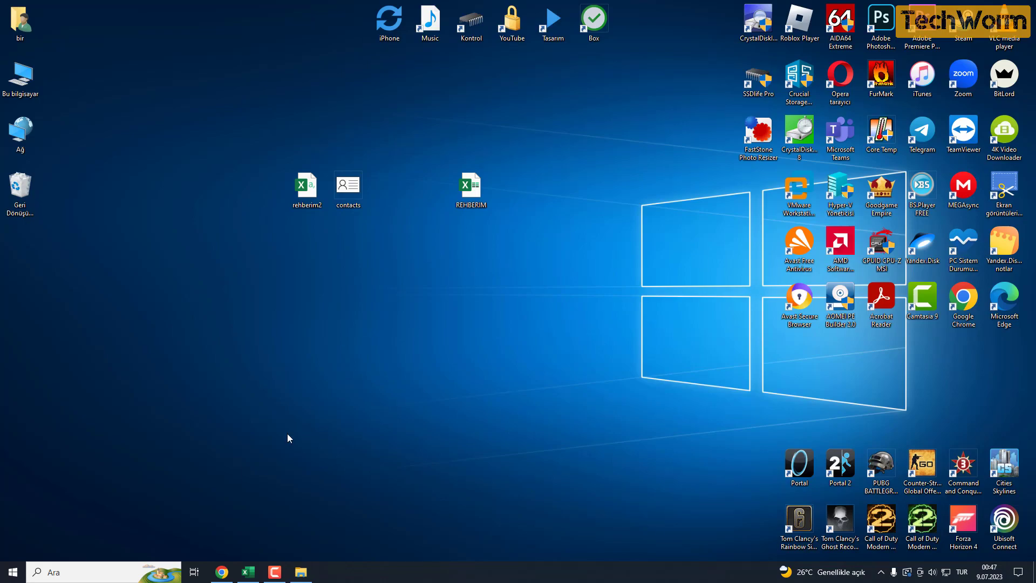
left_click(222, 572)
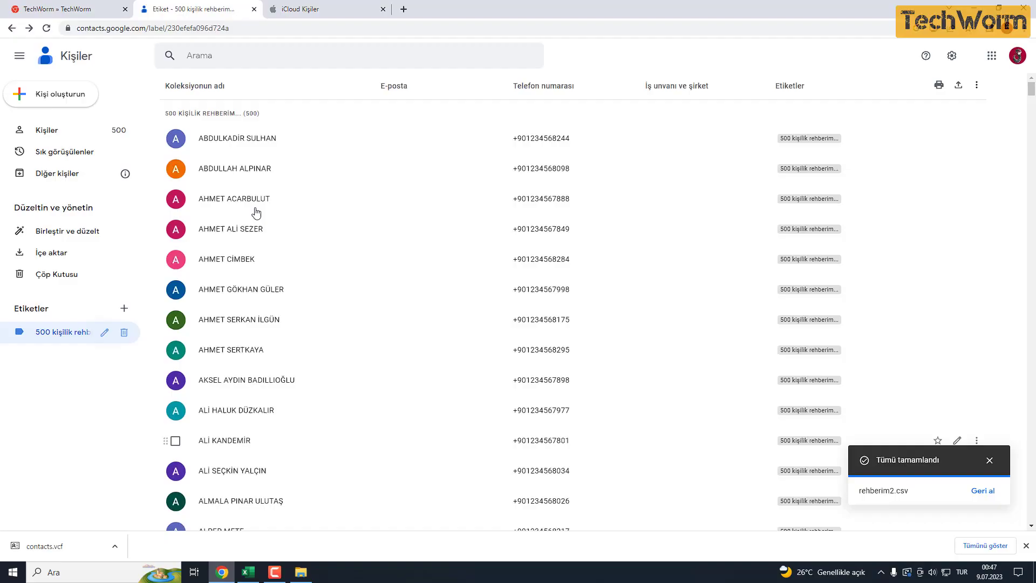
- Import contacts.vcf into iCloud Contacts with the gear menu's 'vCard'ı İçe Aktar...'
left_click(305, 8)
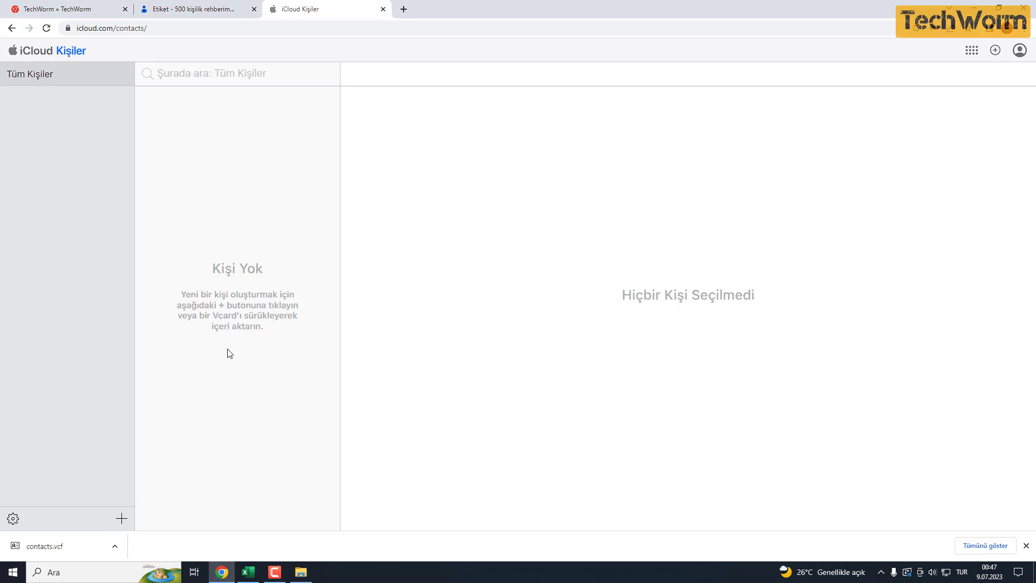
left_click(13, 518)
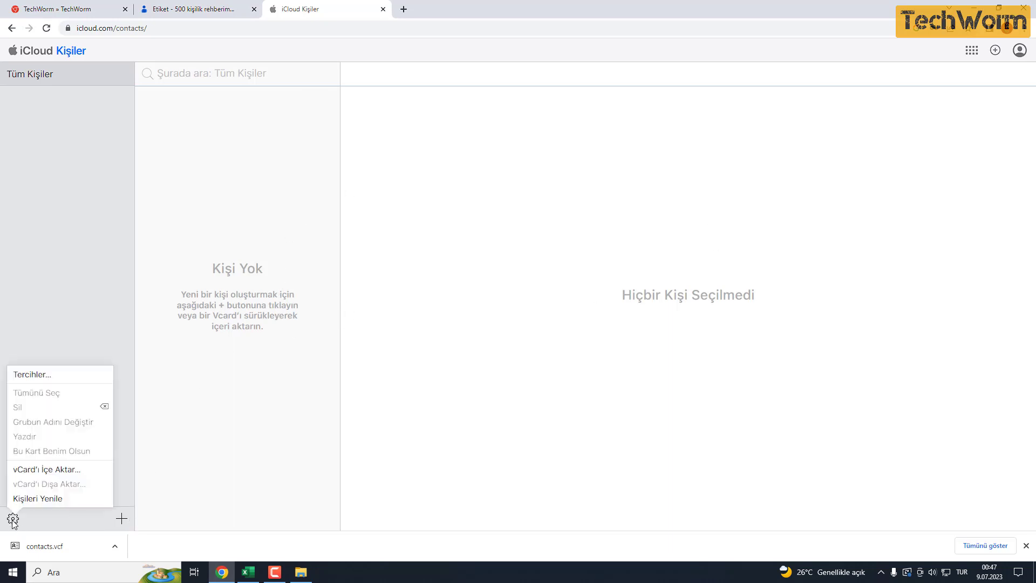
left_click(43, 470)
left_click(478, 350)
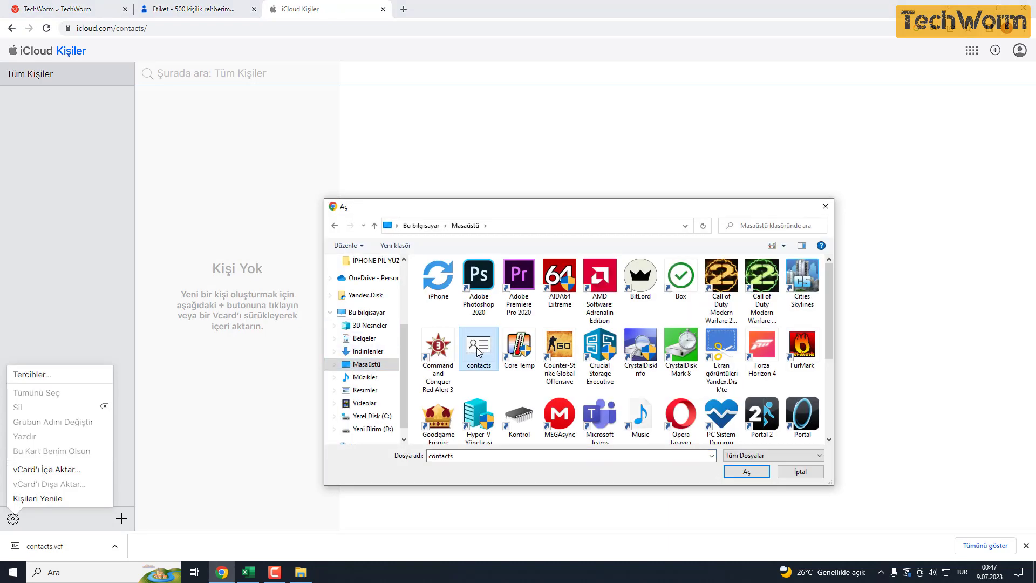
double_click(478, 350)
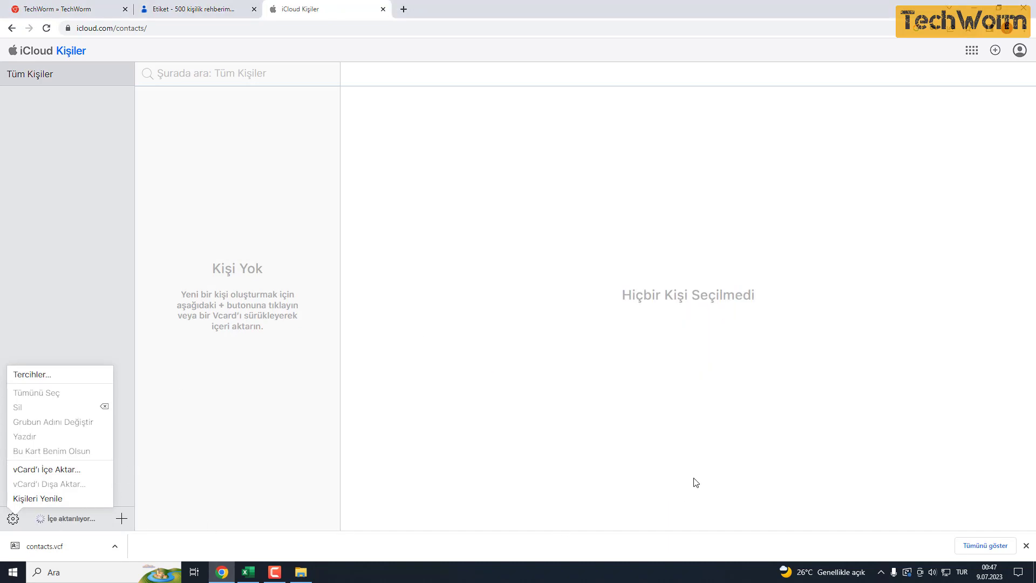
left_click(1026, 546)
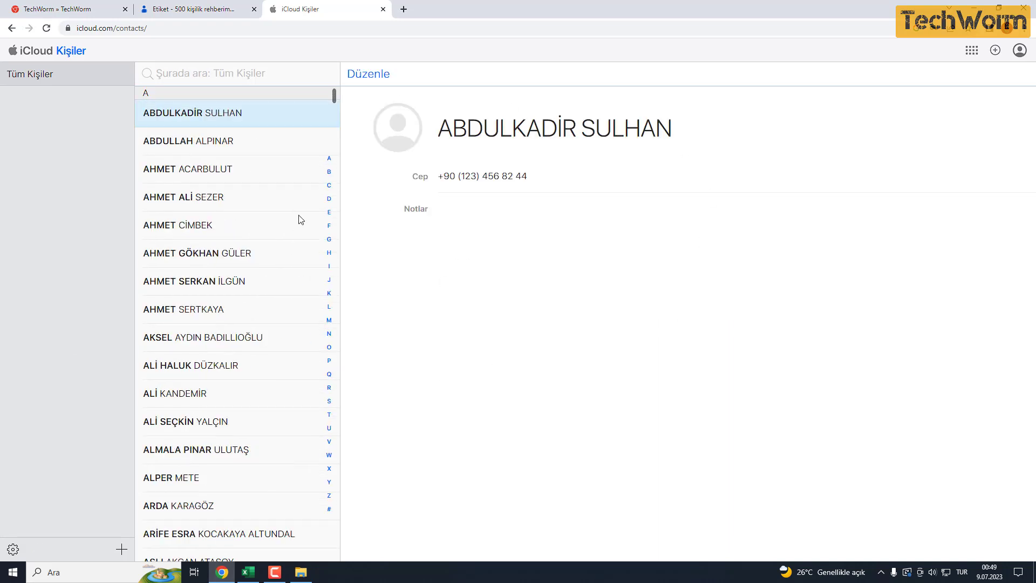
- Check the imported contacts by opening several cards and scrolling the alphabetical list
left_click(235, 144)
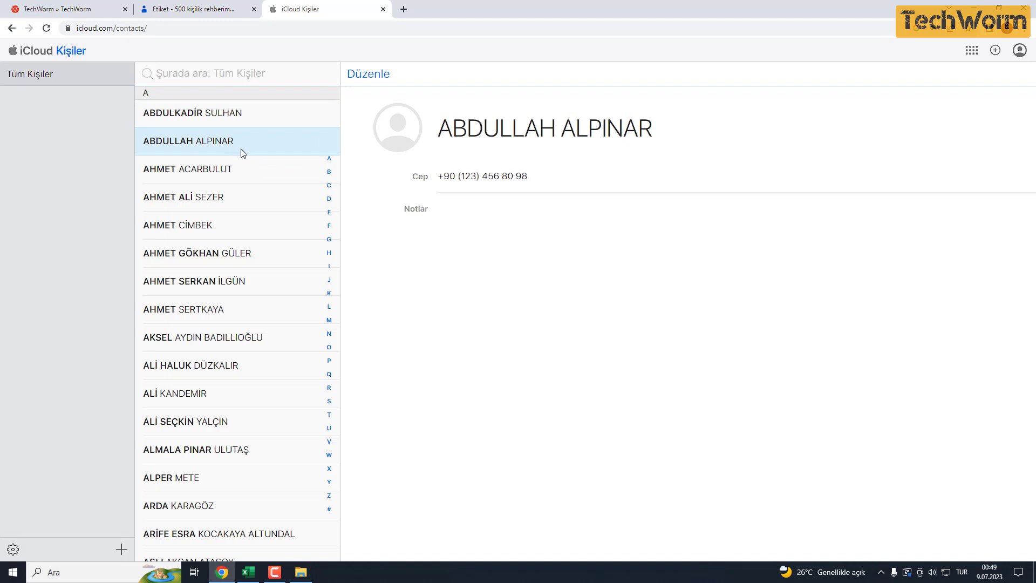
key("ctrl+a")
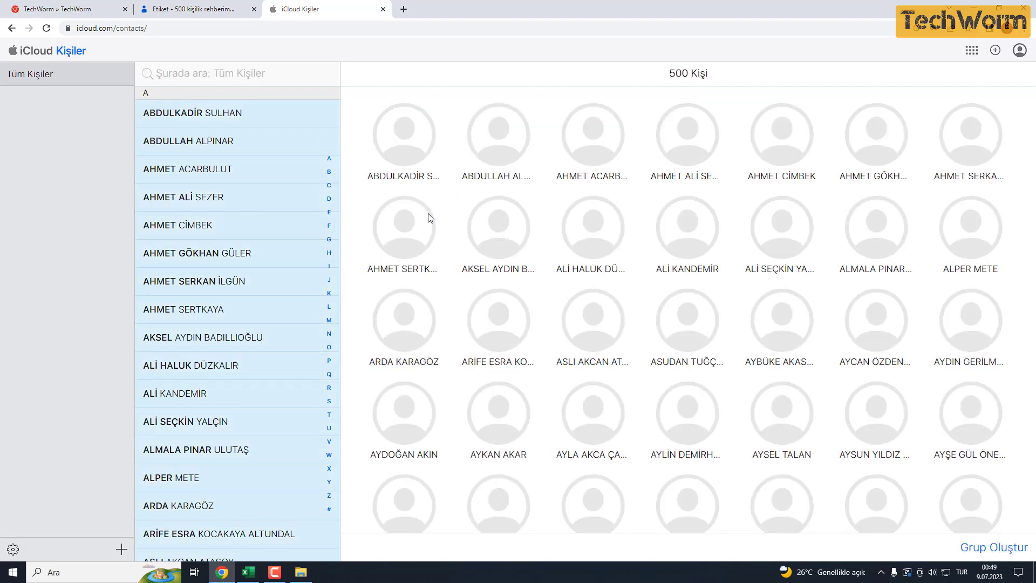
left_click(225, 300)
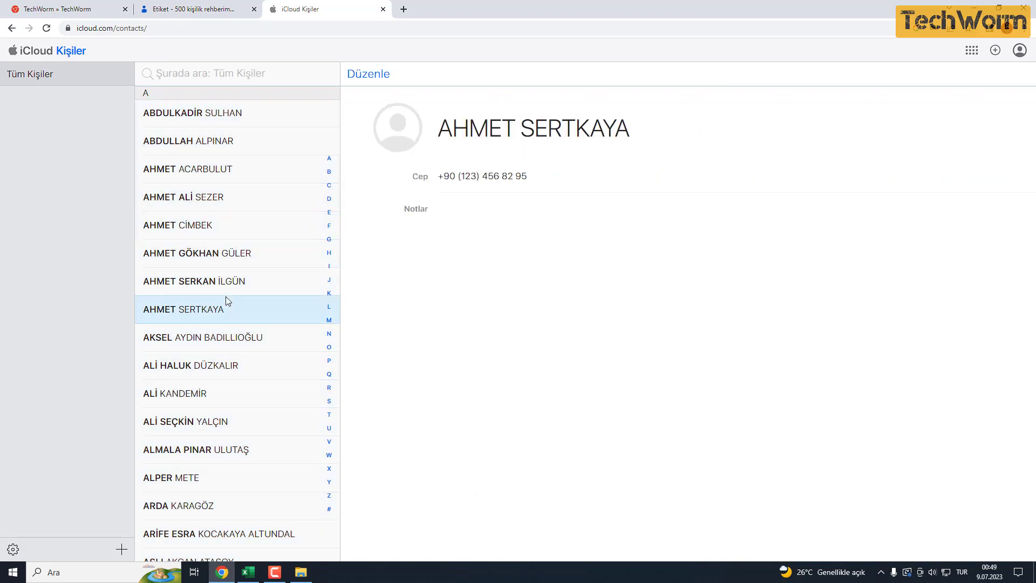
left_click(218, 346)
left_click(228, 373)
left_click(227, 420)
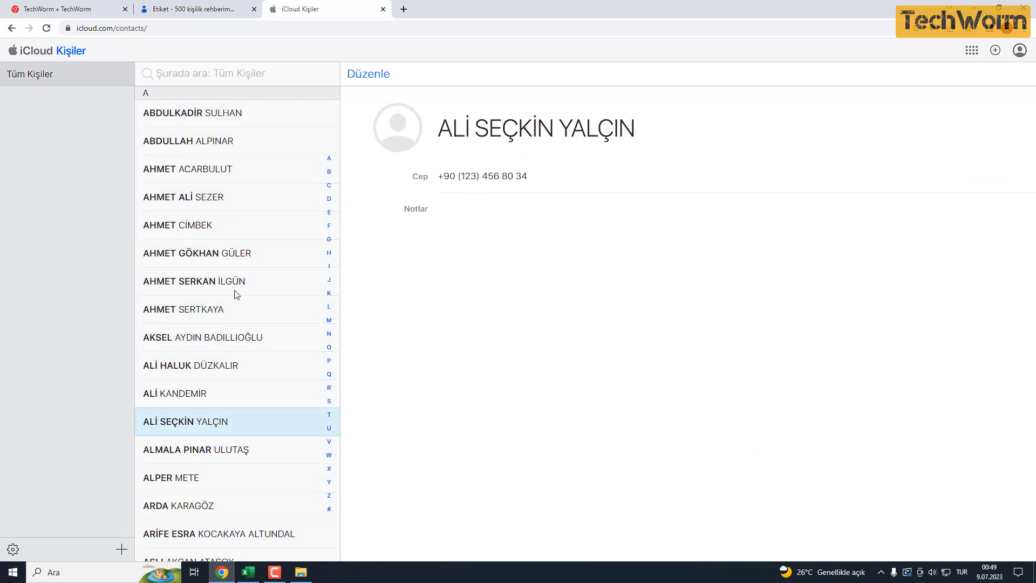
left_click(239, 279)
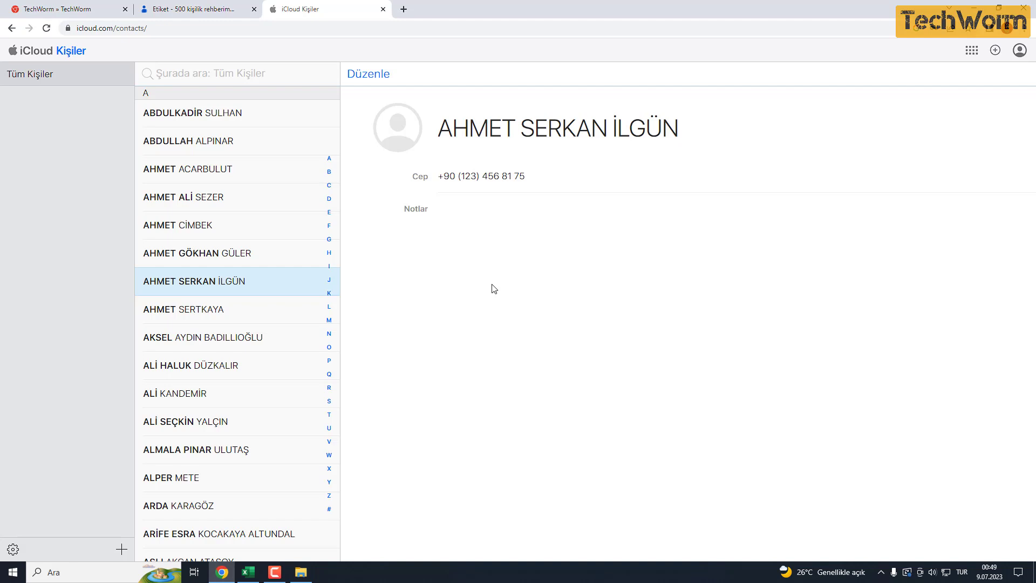
scroll(291, 349, "down", 2)
scroll(291, 350, "down", 5)
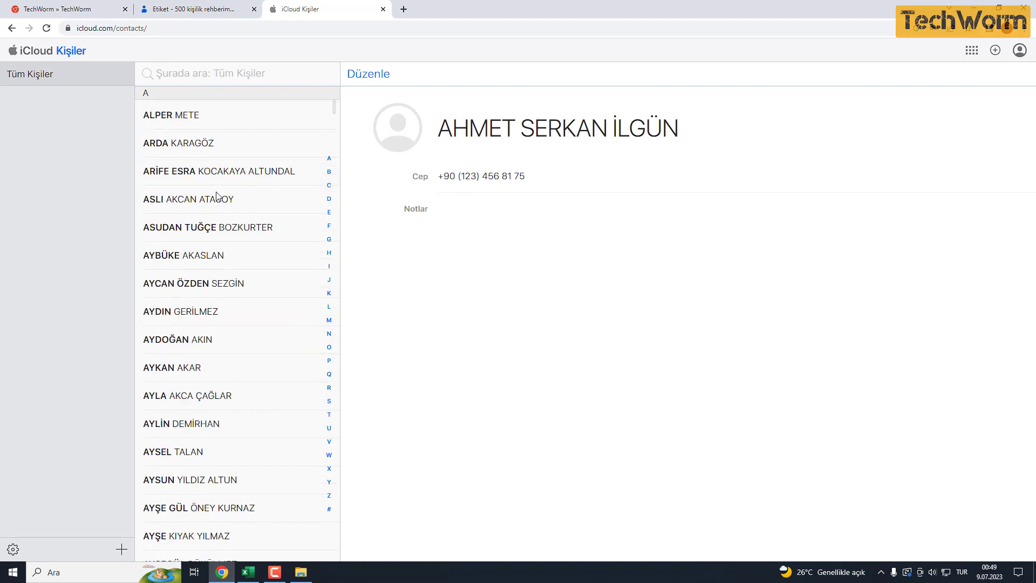
scroll(250, 270, "up", 6)
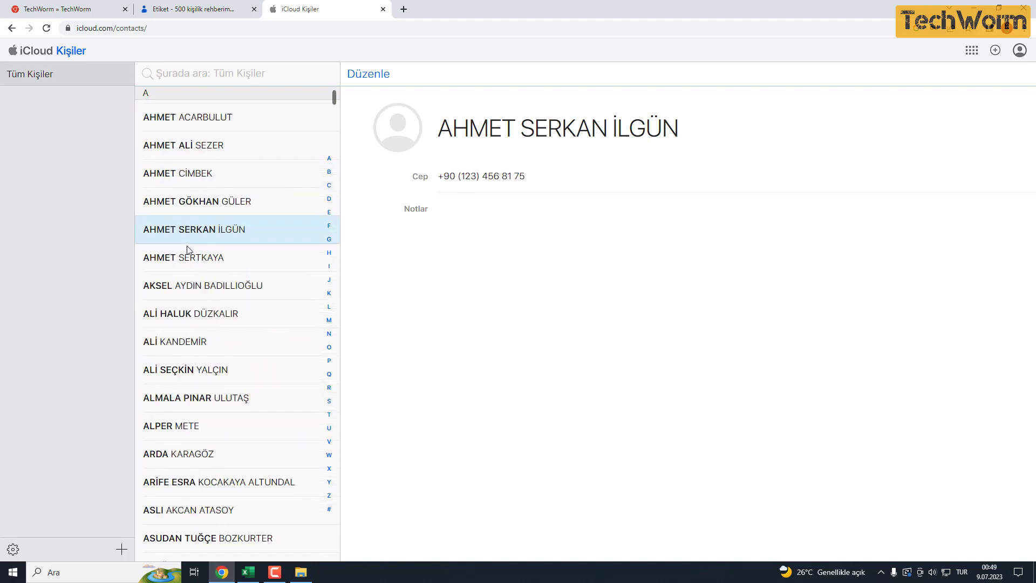
scroll(250, 252, "up", 1)
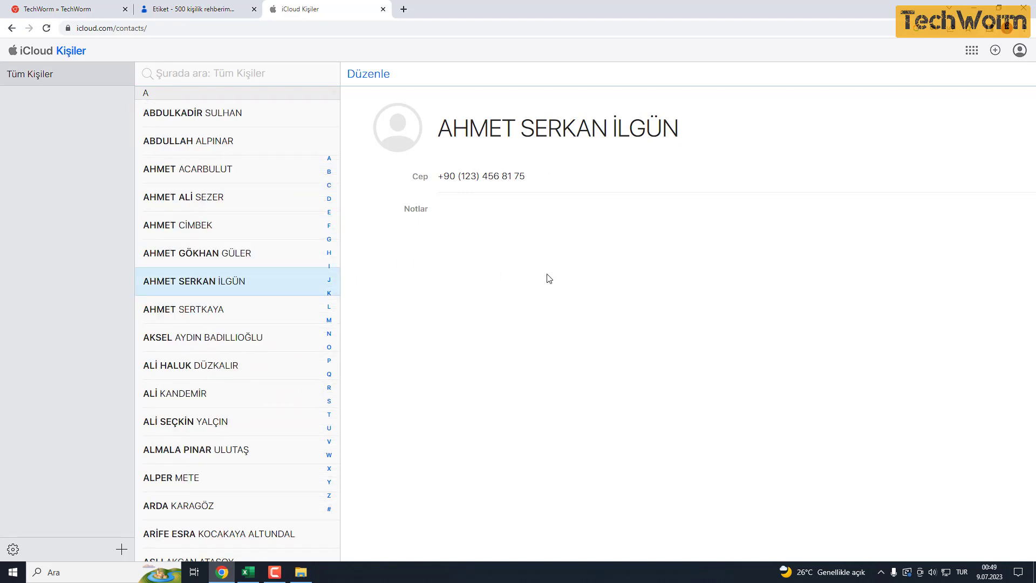
scroll(236, 344, "down", 3)
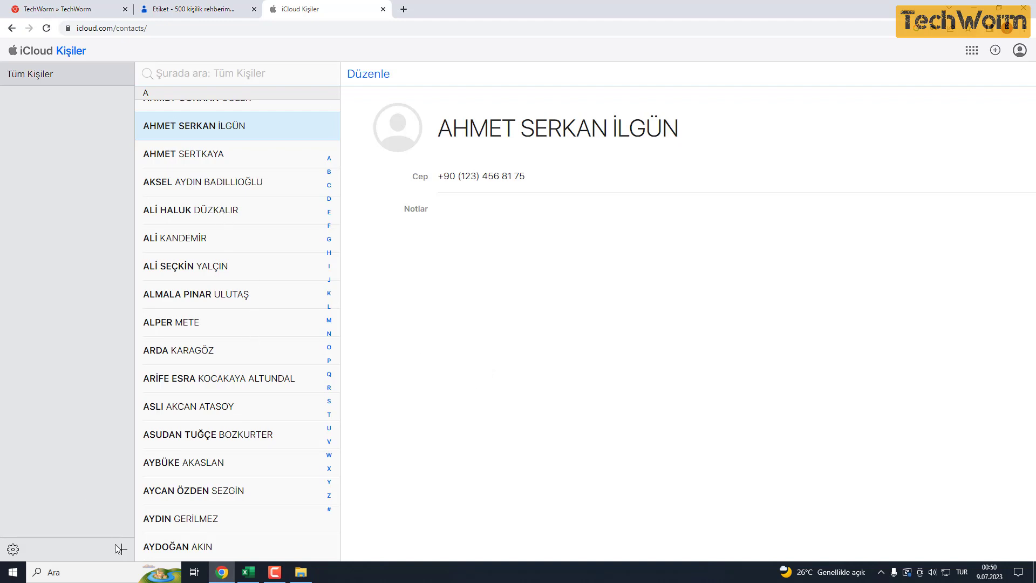
- Start a vCard import from the gear menu, then cancel it
left_click(13, 549)
left_click(52, 502)
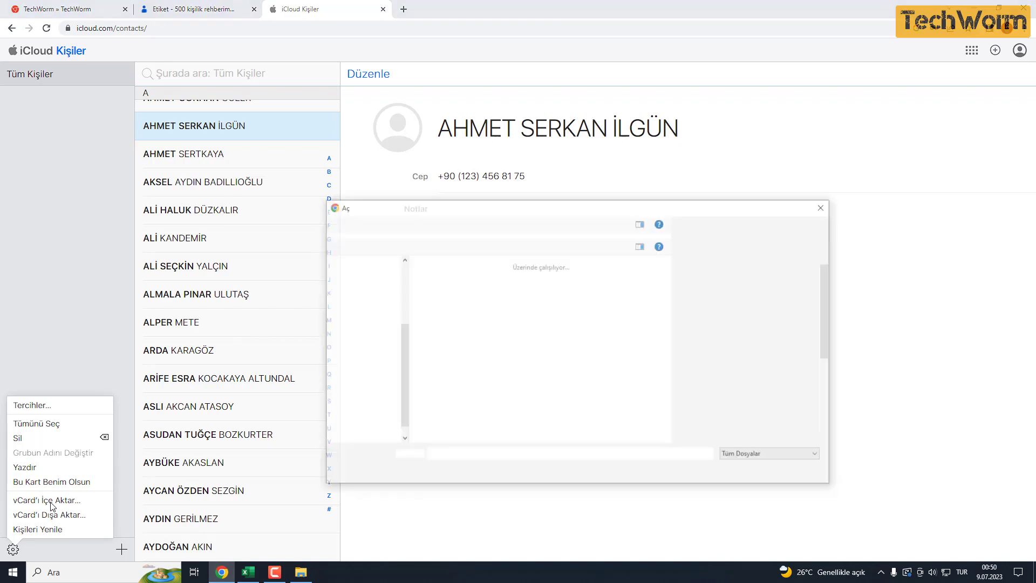
left_click(803, 476)
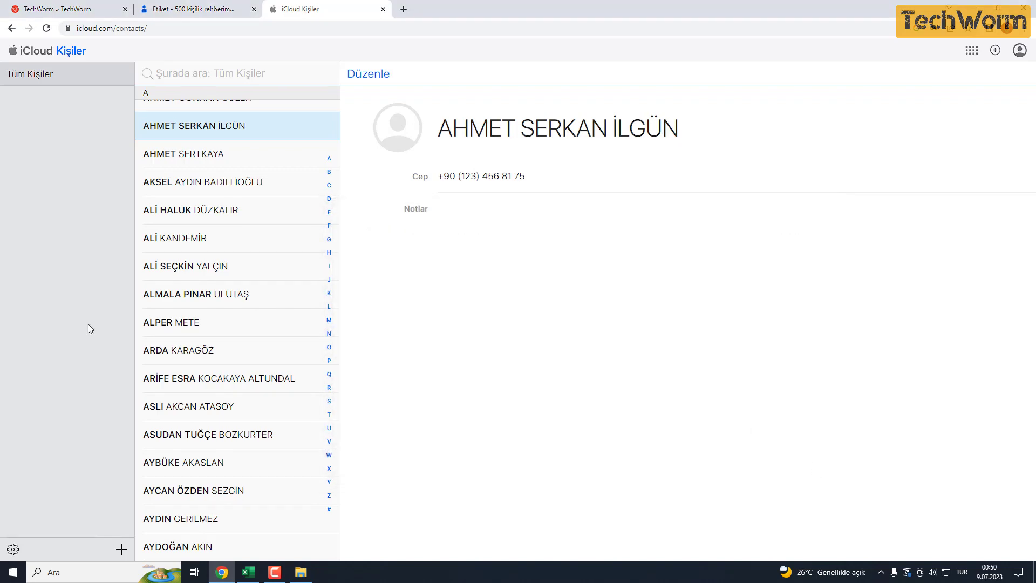
- Create a new group named '500 Rehberim' and open the vCard import file picker
left_click(121, 549)
left_click(119, 529)
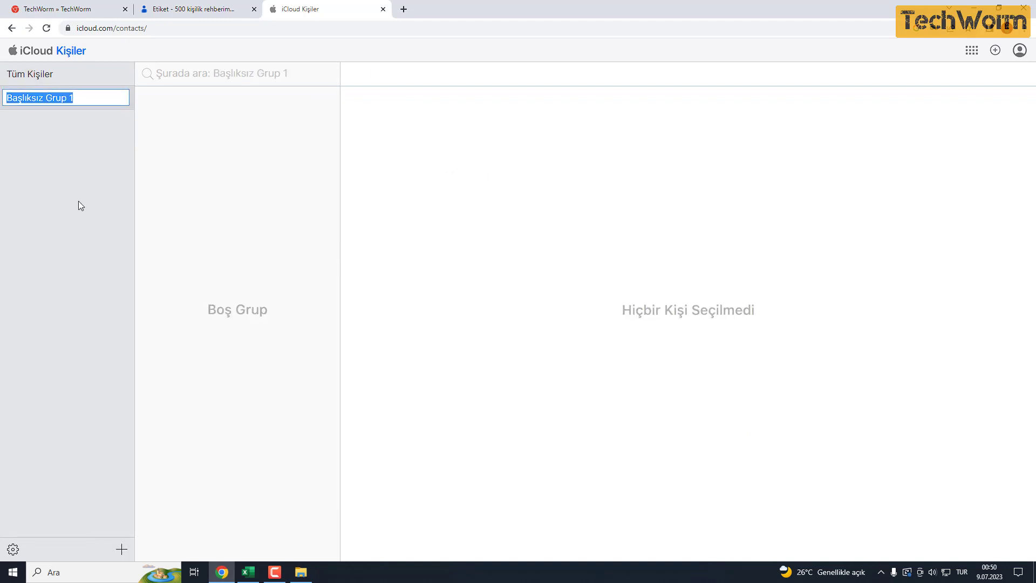
type("500 R")
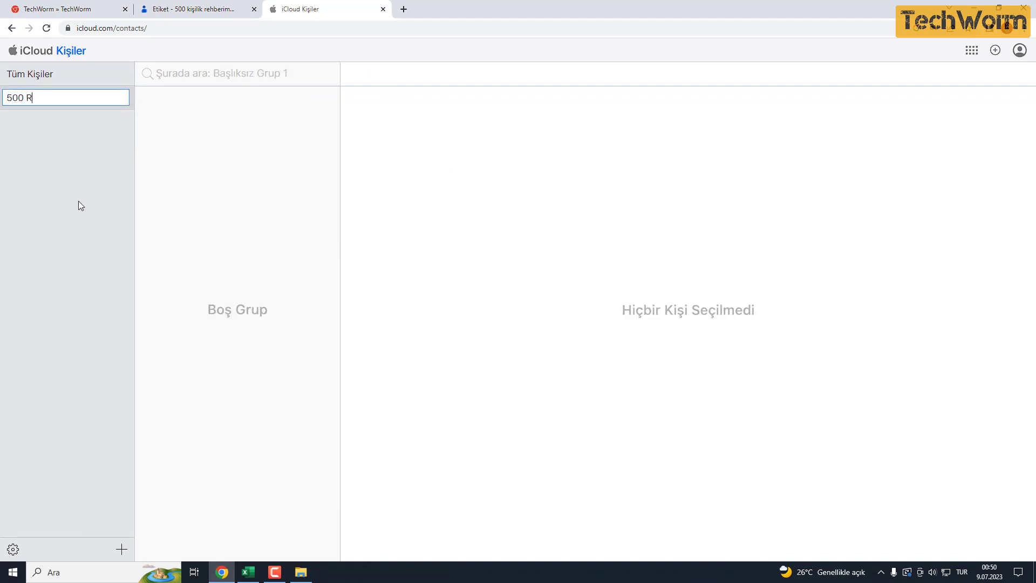
type("ehberim")
key("Return")
double_click(46, 98)
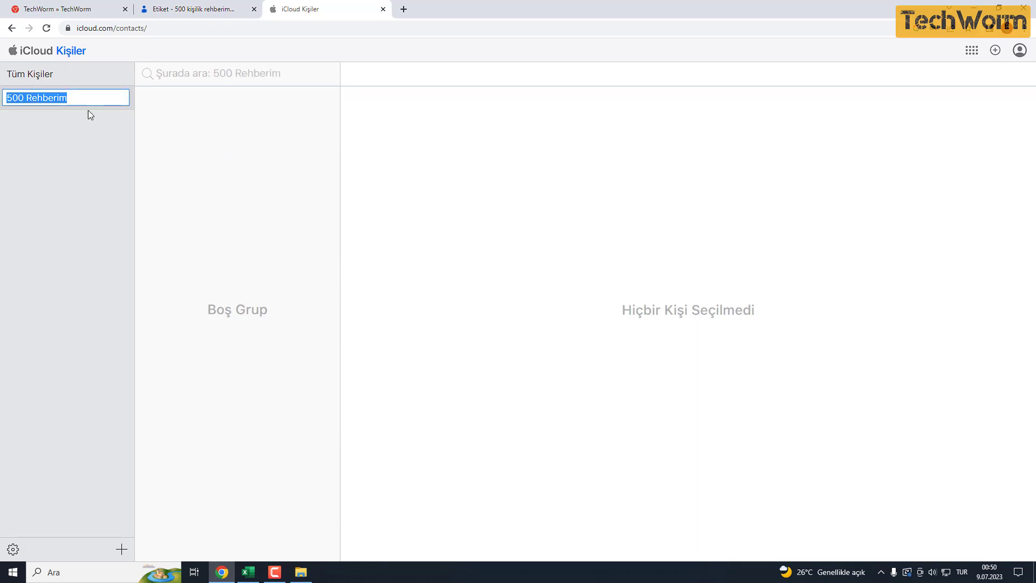
key("Return")
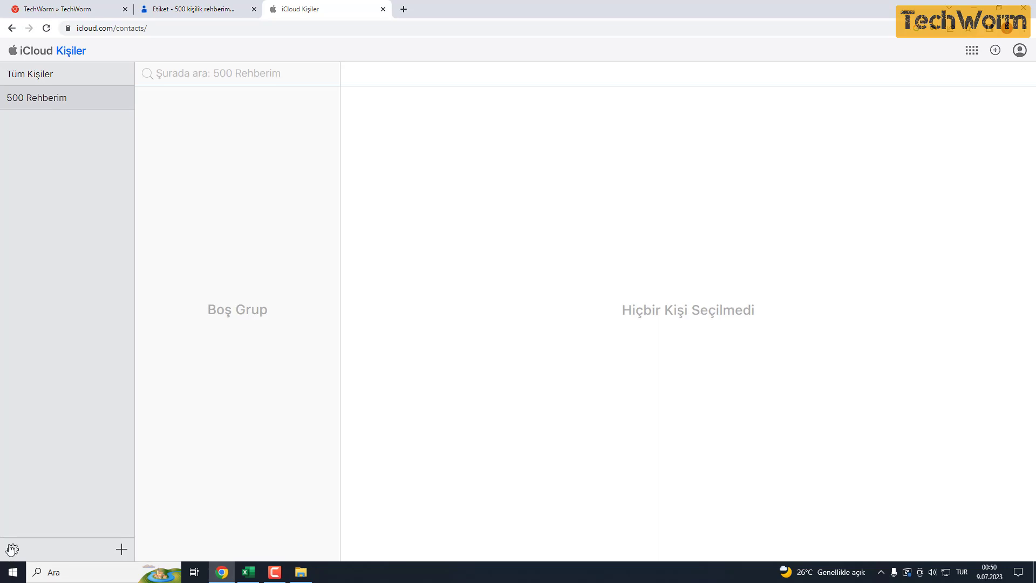
left_click(13, 549)
left_click(49, 501)
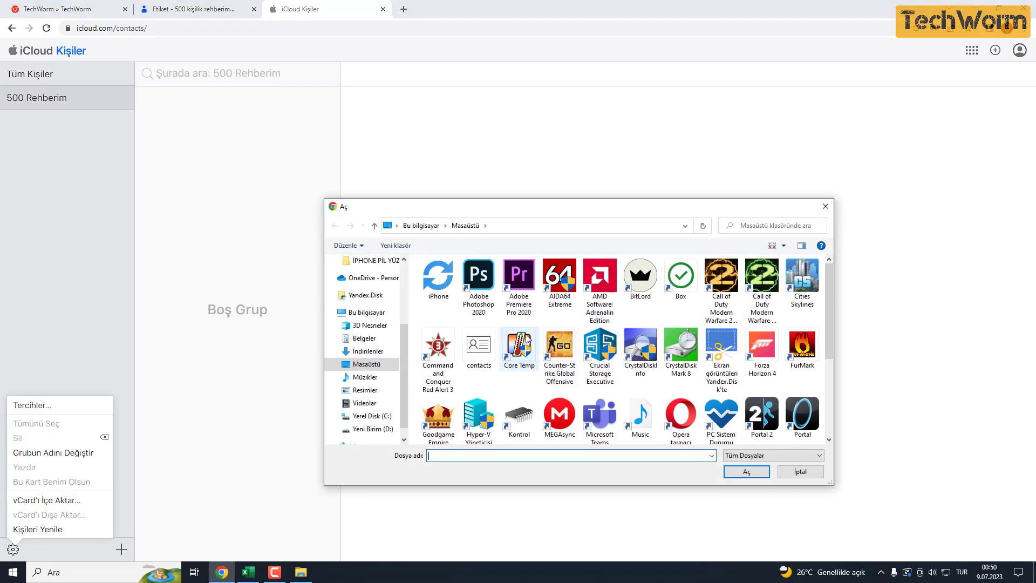
- Import contacts.vcf into 500 Rehberim, check its 500 contacts, then view all contacts
double_click(482, 346)
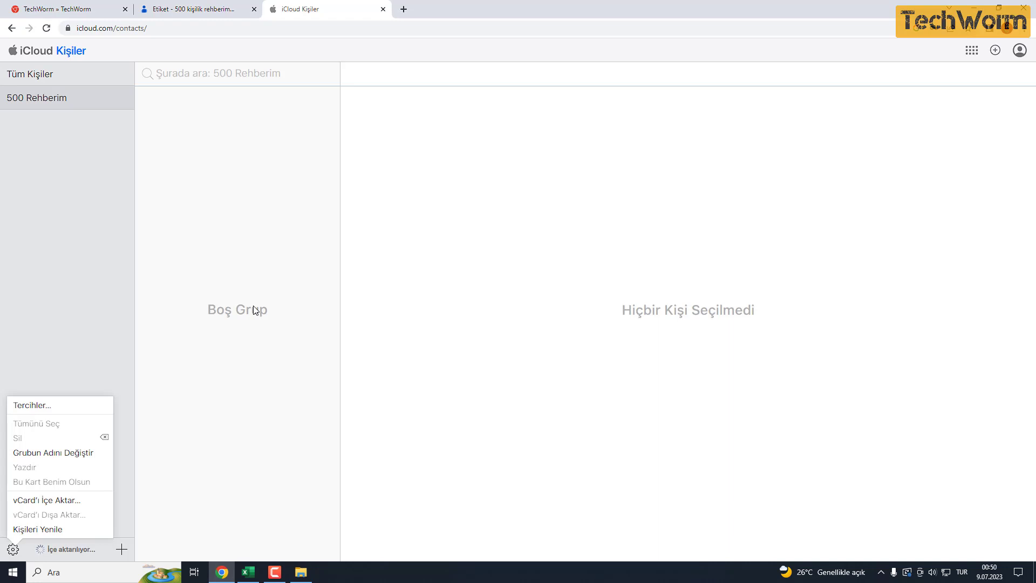
double_click(52, 100)
left_click(49, 144)
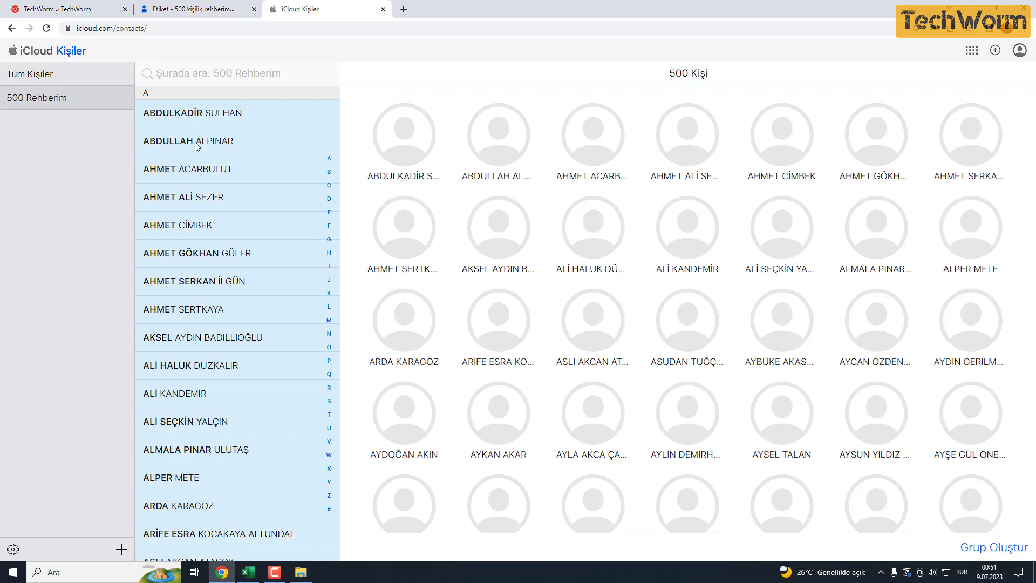
left_click(232, 219)
left_click(81, 106)
double_click(27, 100)
left_click(74, 101)
left_click(39, 74)
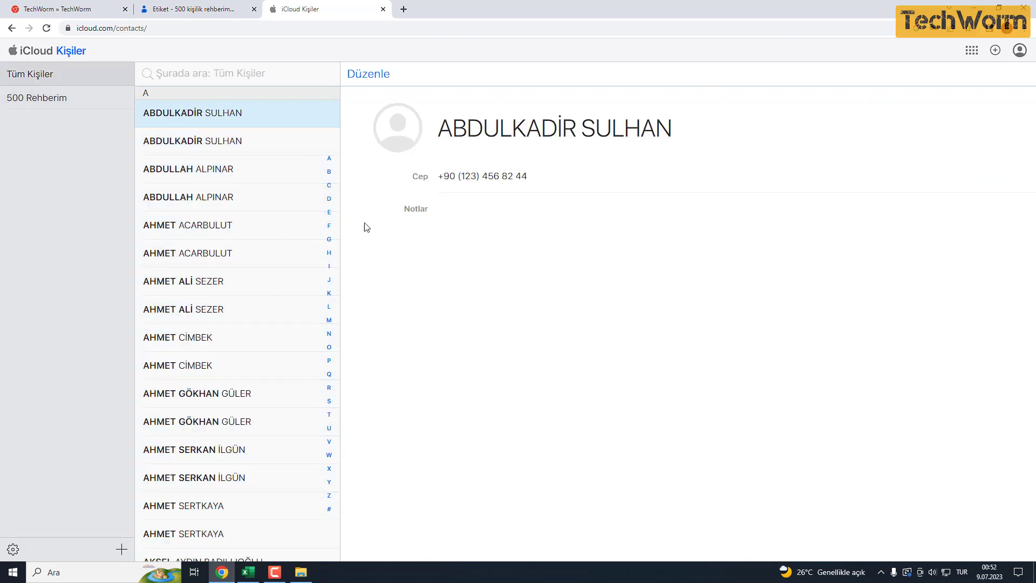
- Open the 500 Rehberim group and view the details of a few of its contacts
left_click(81, 97)
right_click(82, 95)
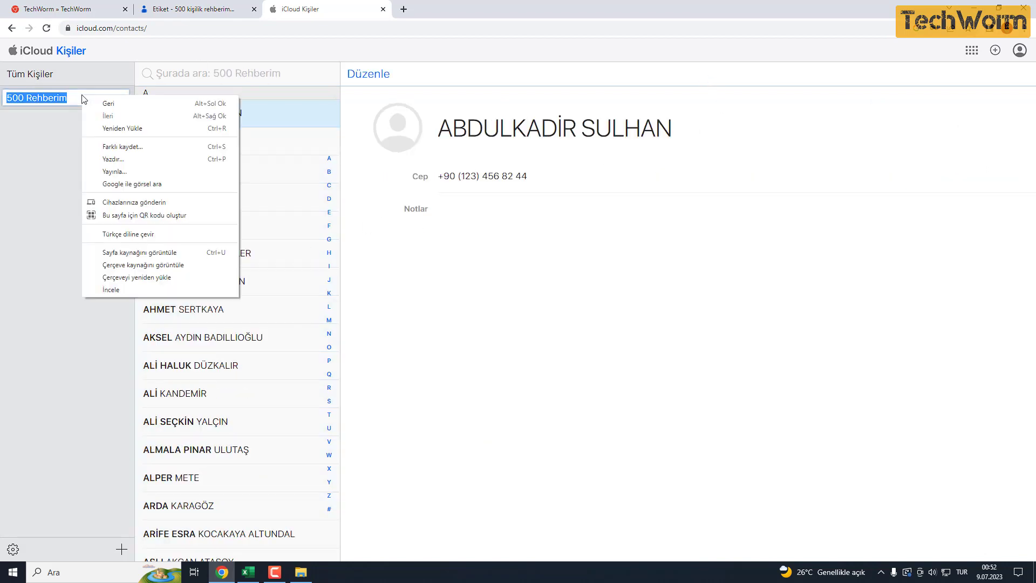
left_click(54, 164)
double_click(83, 101)
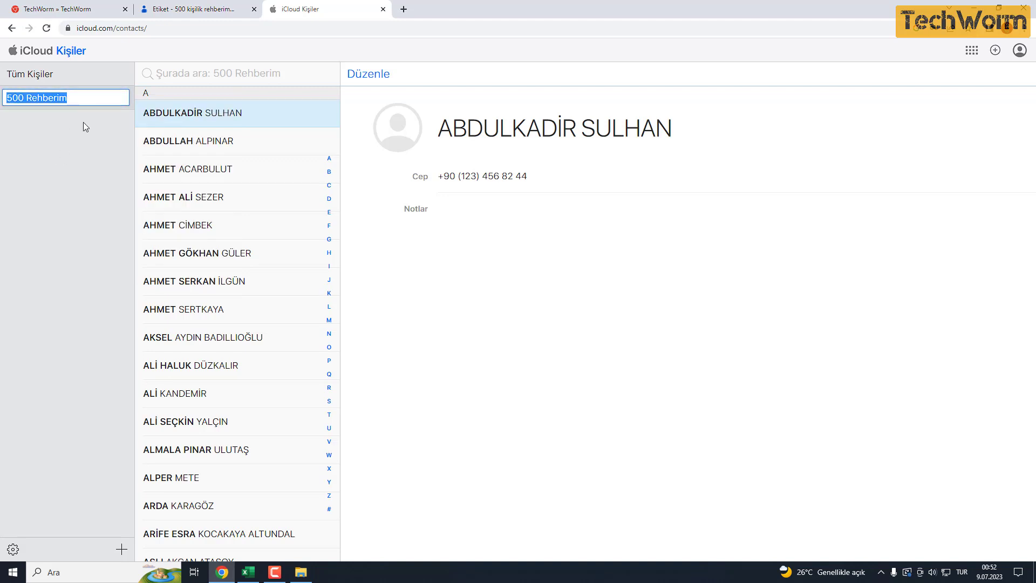
left_click(83, 121)
left_click(260, 251)
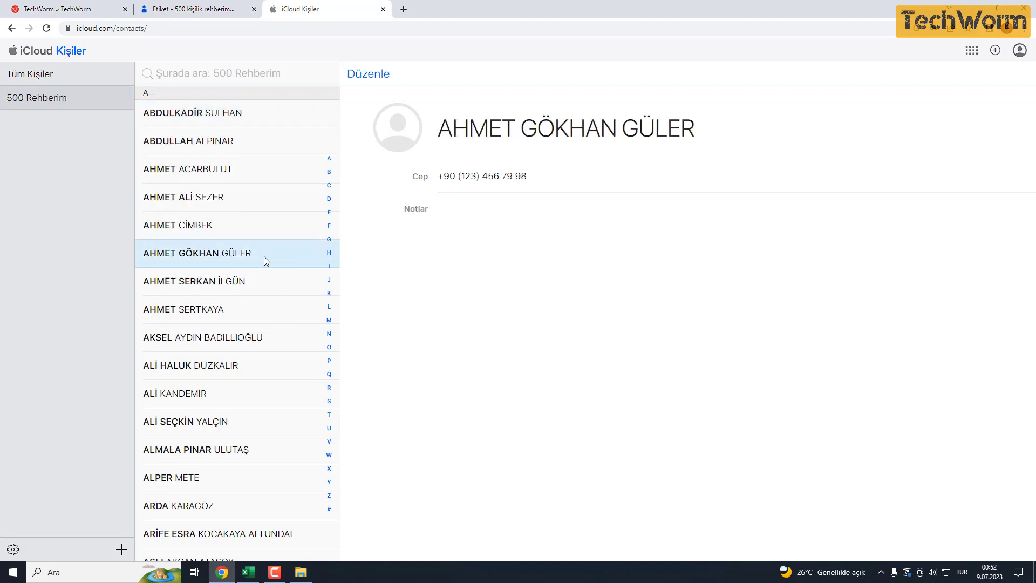
left_click(257, 286)
- Delete the 500 Rehberim group with Sil from the gear menu and confirm
left_click(76, 107)
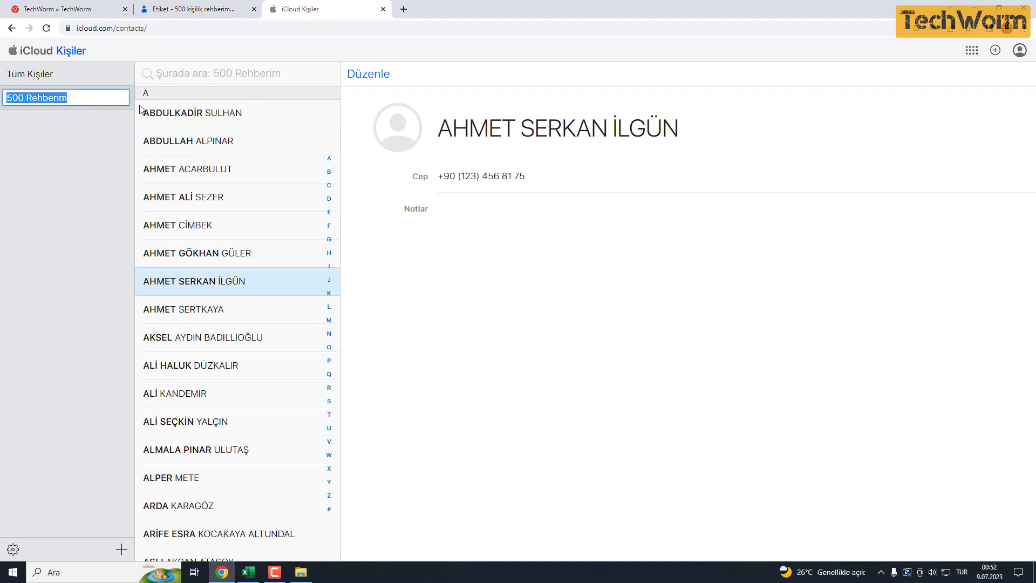
left_click(13, 550)
left_click(116, 215)
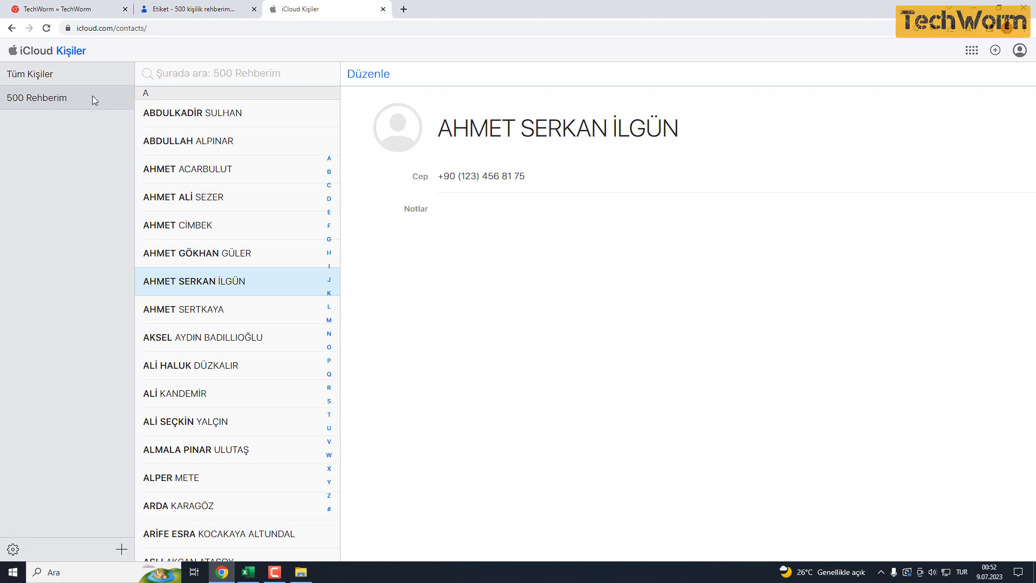
left_click(92, 97)
left_click(13, 549)
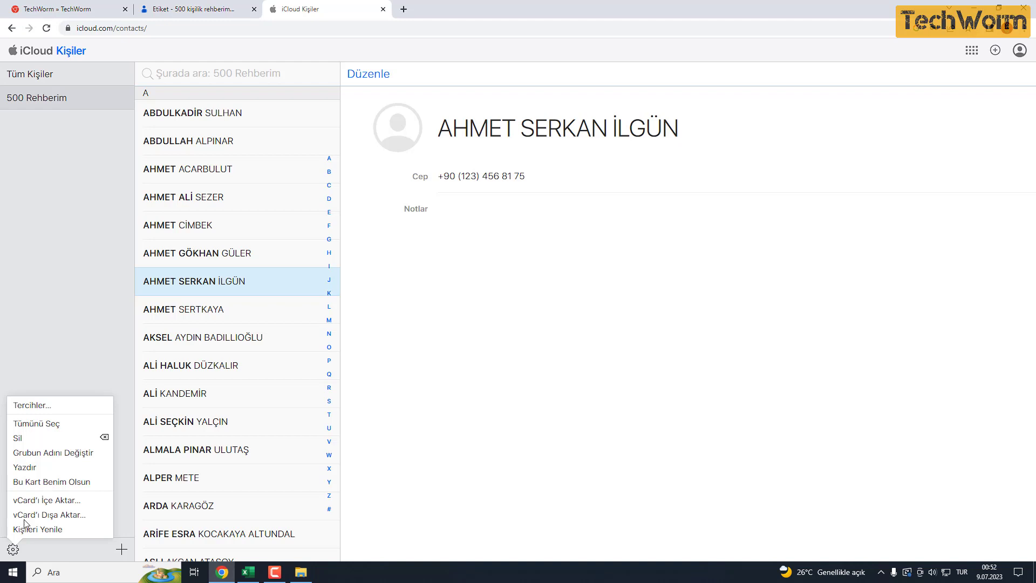
left_click(18, 438)
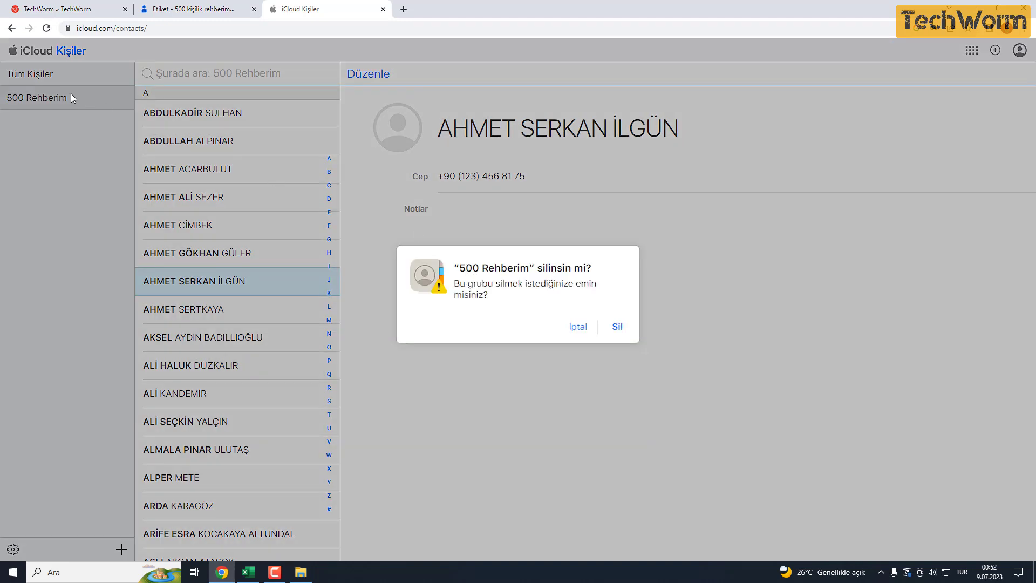
left_click(618, 327)
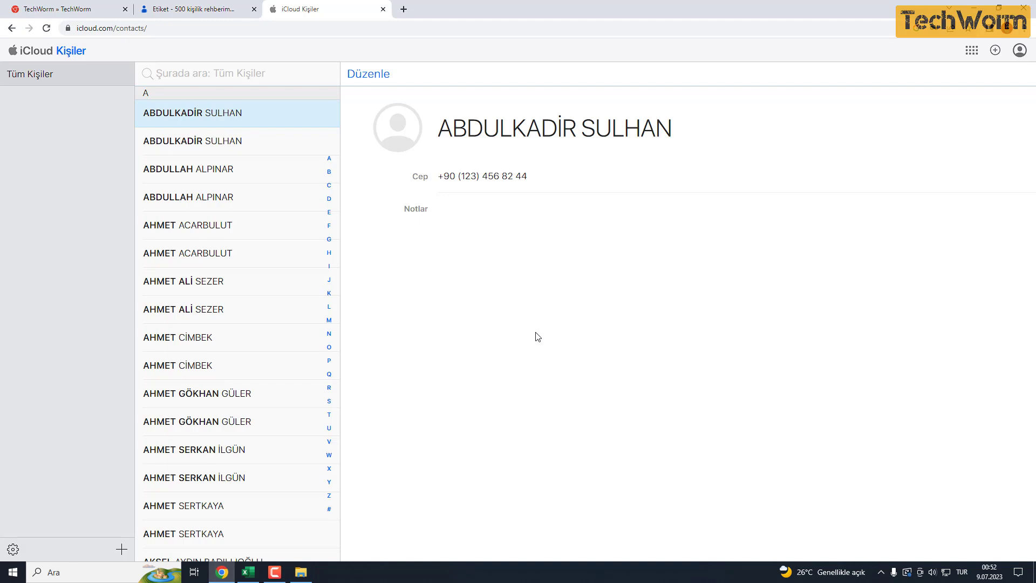
- Return to the rehberim2 workbook in Excel and inspect the First Name and Last Name columns
left_click(1035, 572)
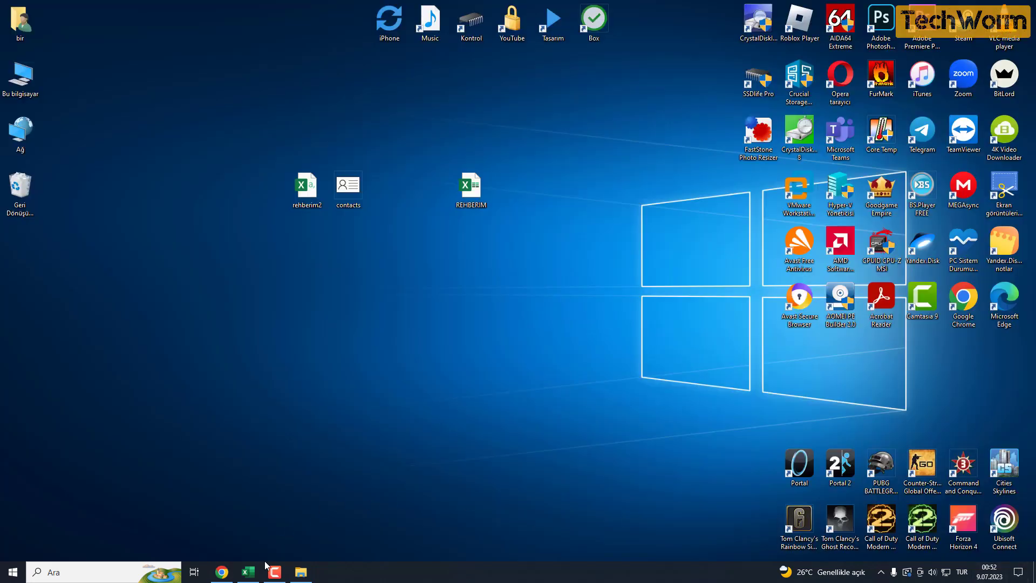
left_click(247, 573)
left_click(78, 151)
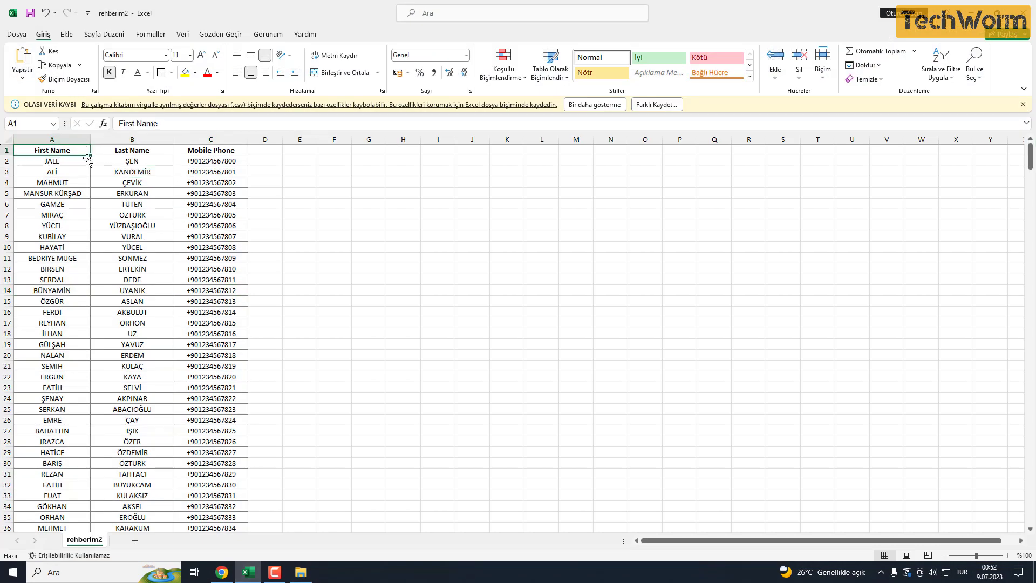
left_click(69, 161)
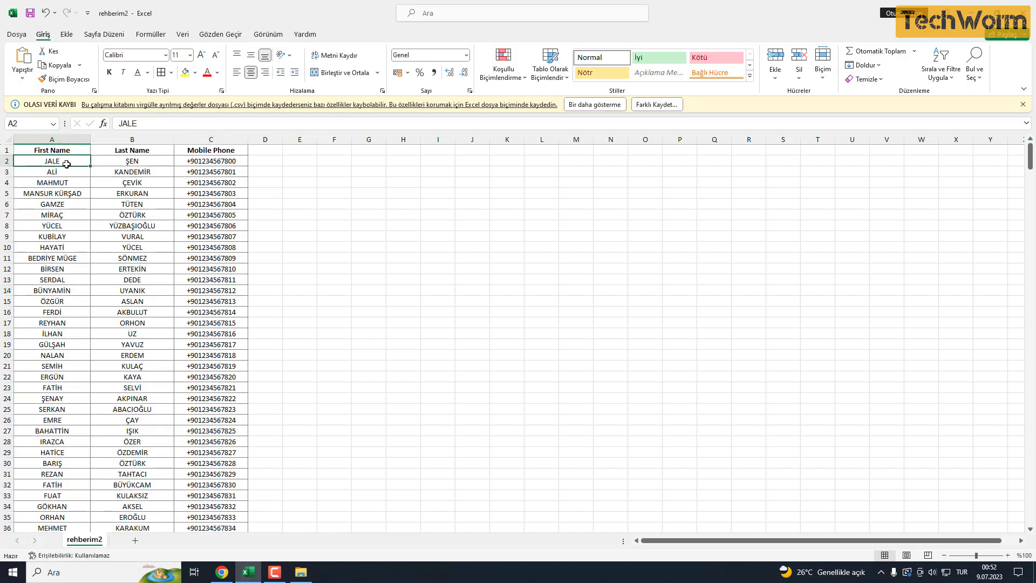
left_click(120, 140)
left_click(62, 141)
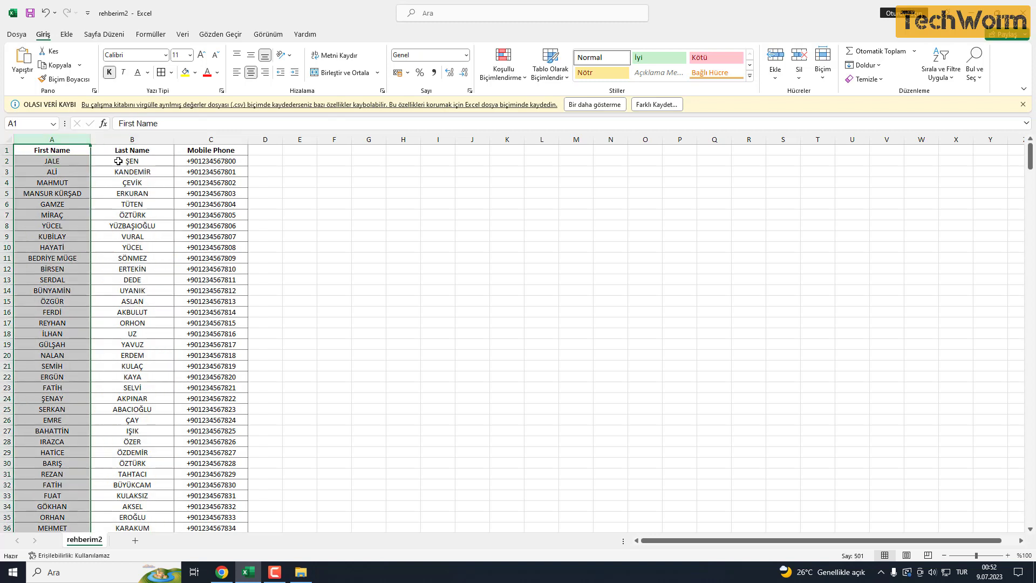
right_click(114, 139)
key("Escape")
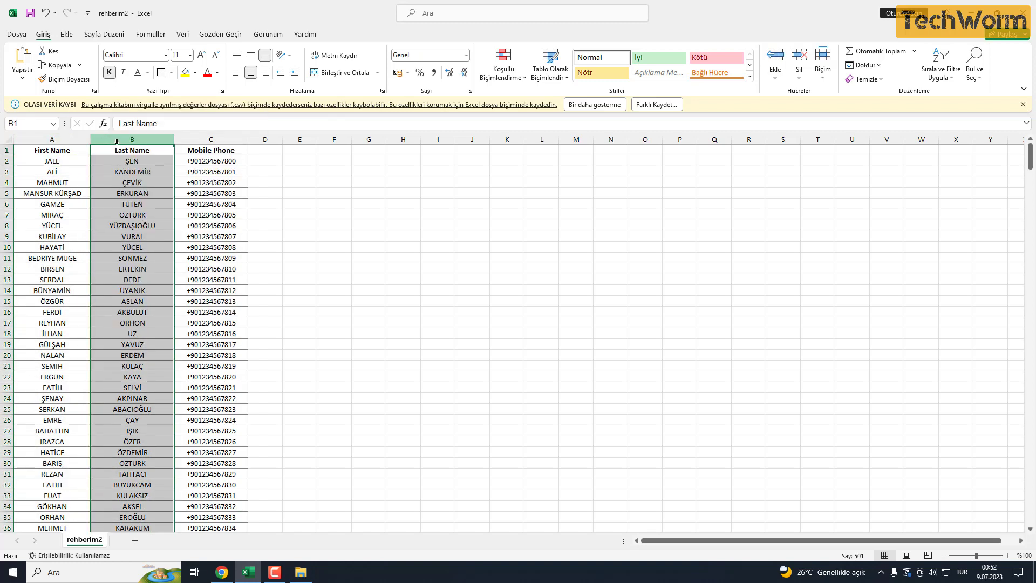
left_click(62, 140)
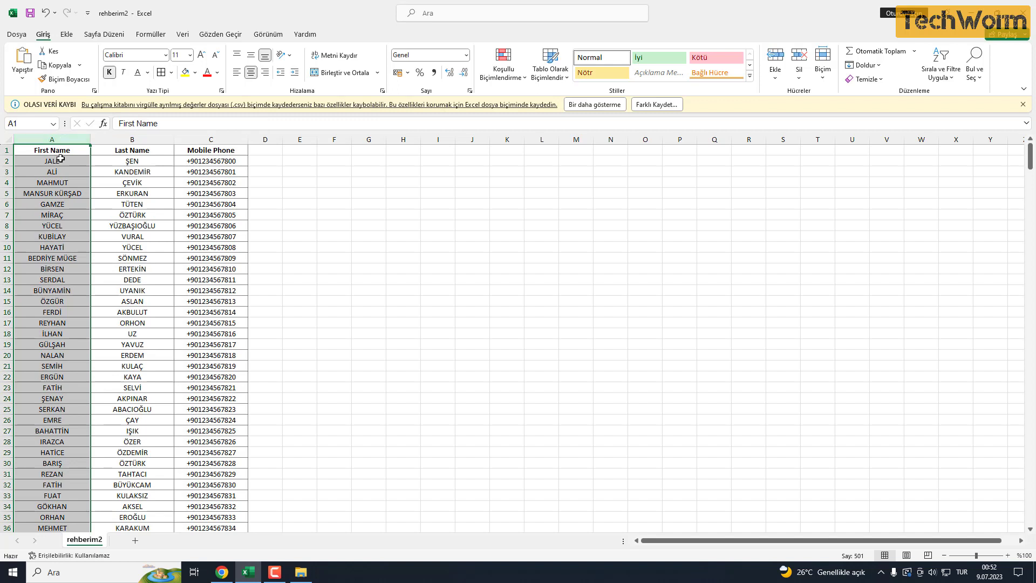
double_click(81, 159)
- Delete column B (Last Name), leaving First Name and Mobile Phone
left_click(131, 139)
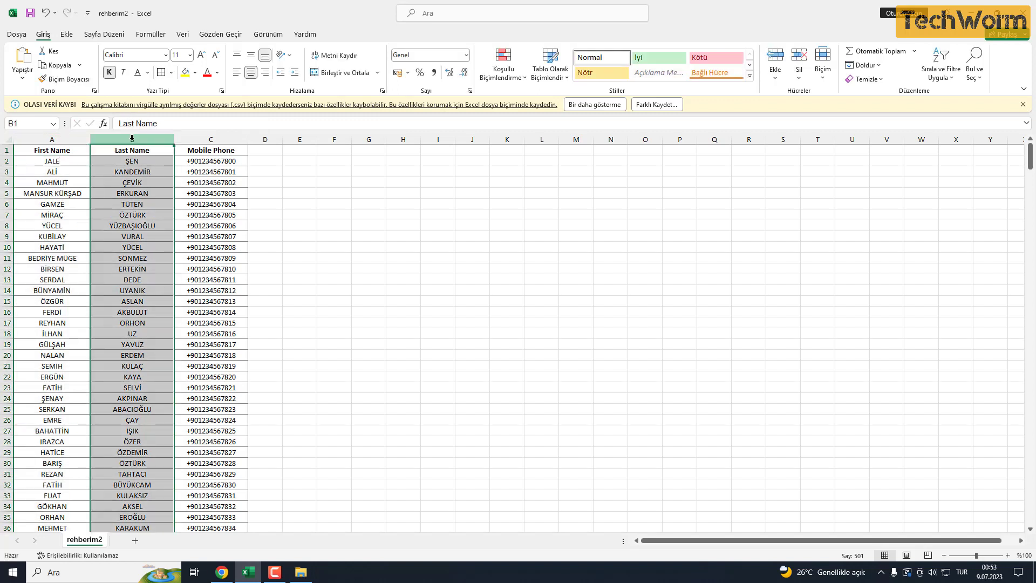
right_click(132, 139)
left_click(162, 268)
left_click(294, 201)
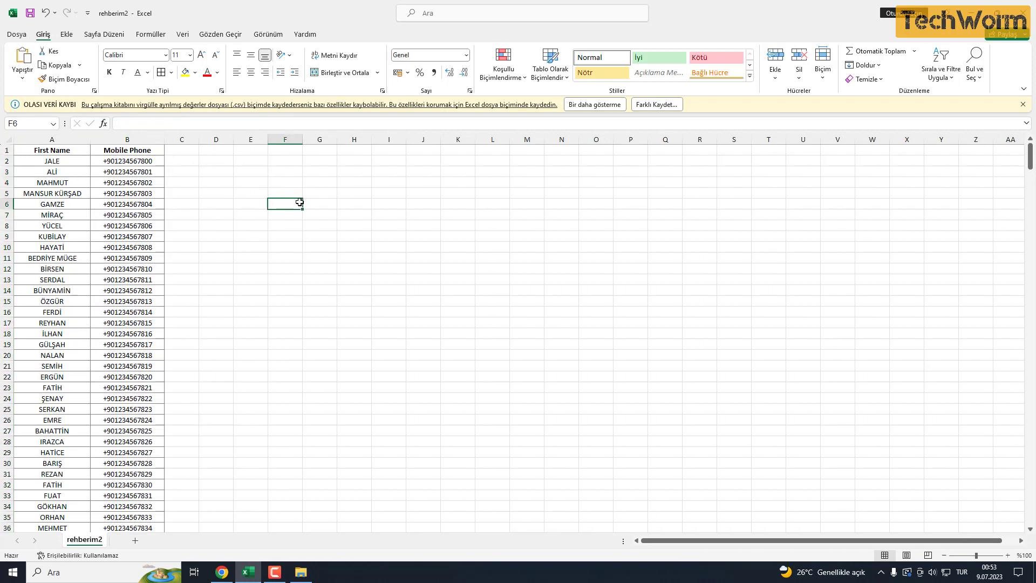
left_click(54, 139)
left_click(107, 142)
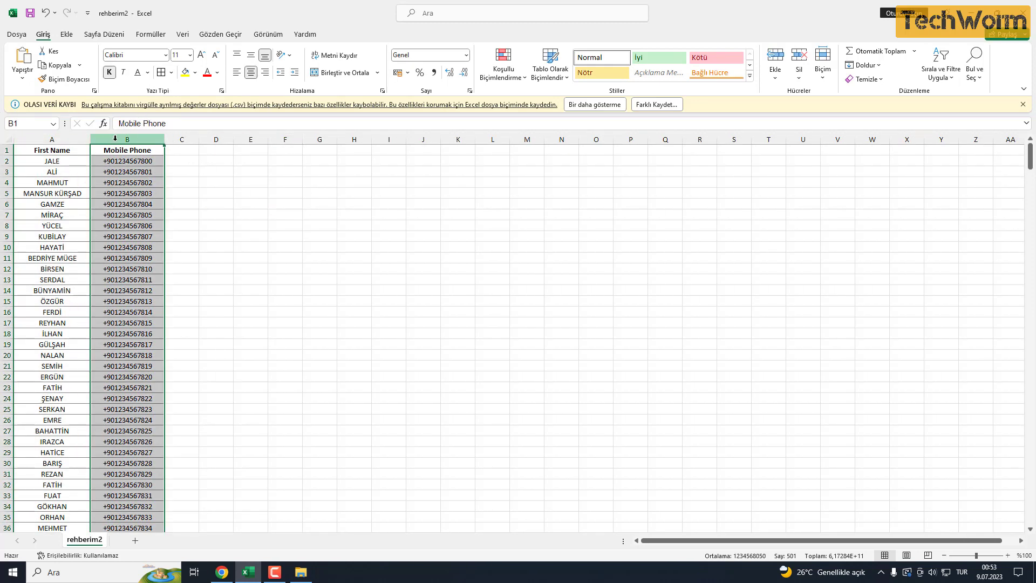
left_click(236, 268)
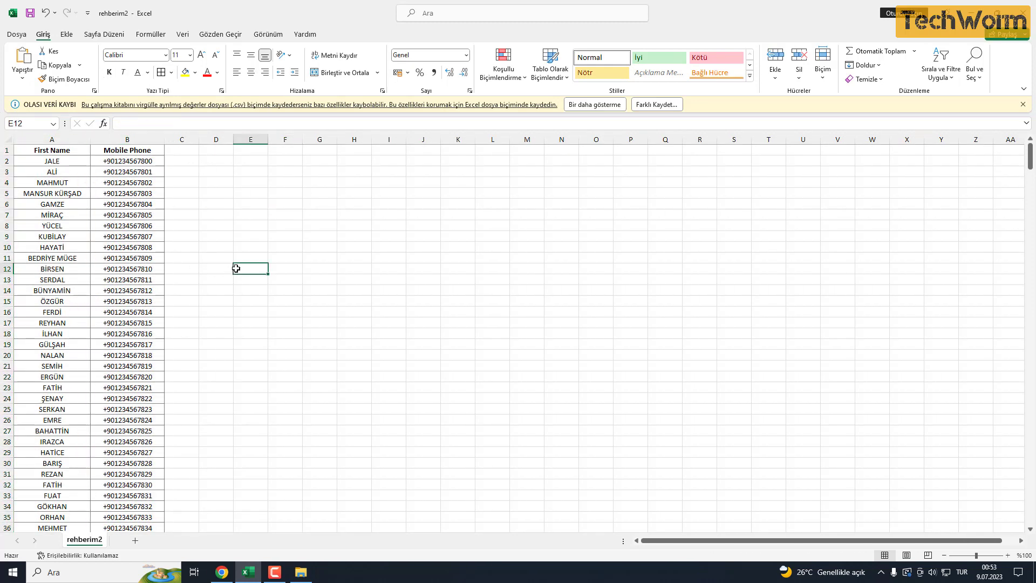